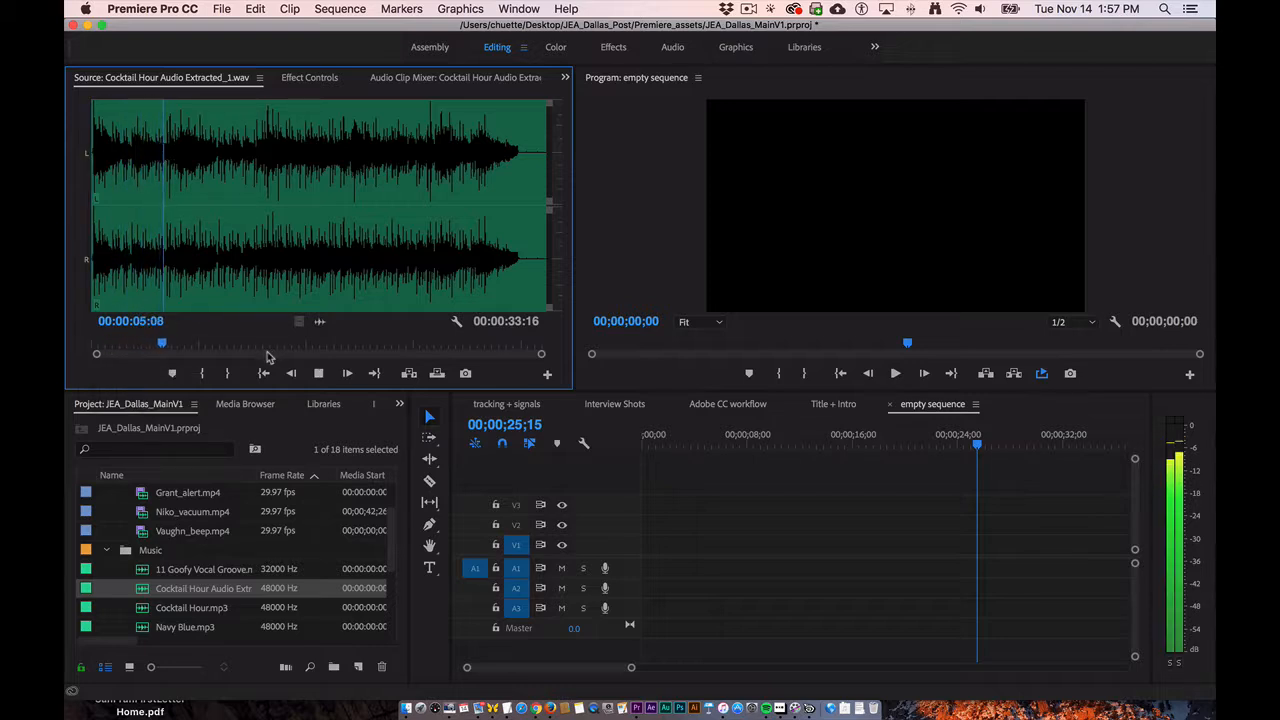
- Add the Cocktail Hour audio to track A1 and try to lengthen it by splitting it and duplicating a middle segment
key(space)
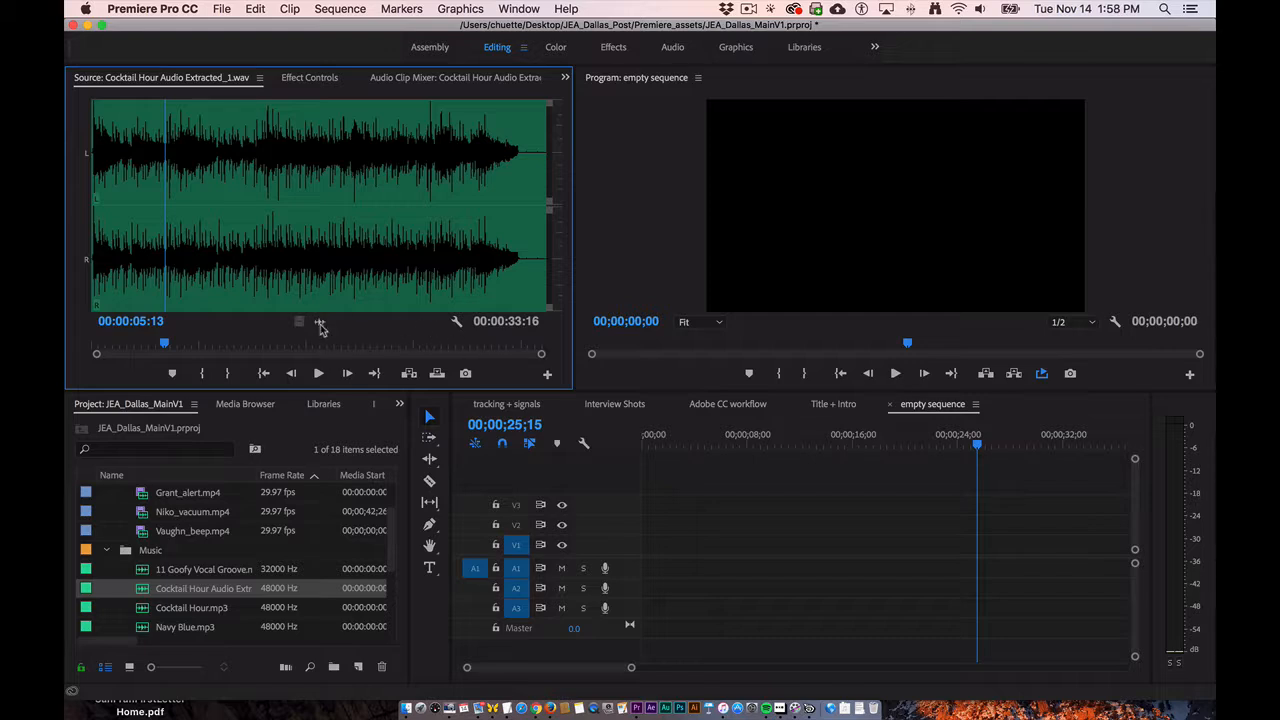
drag(319, 324, 775, 575)
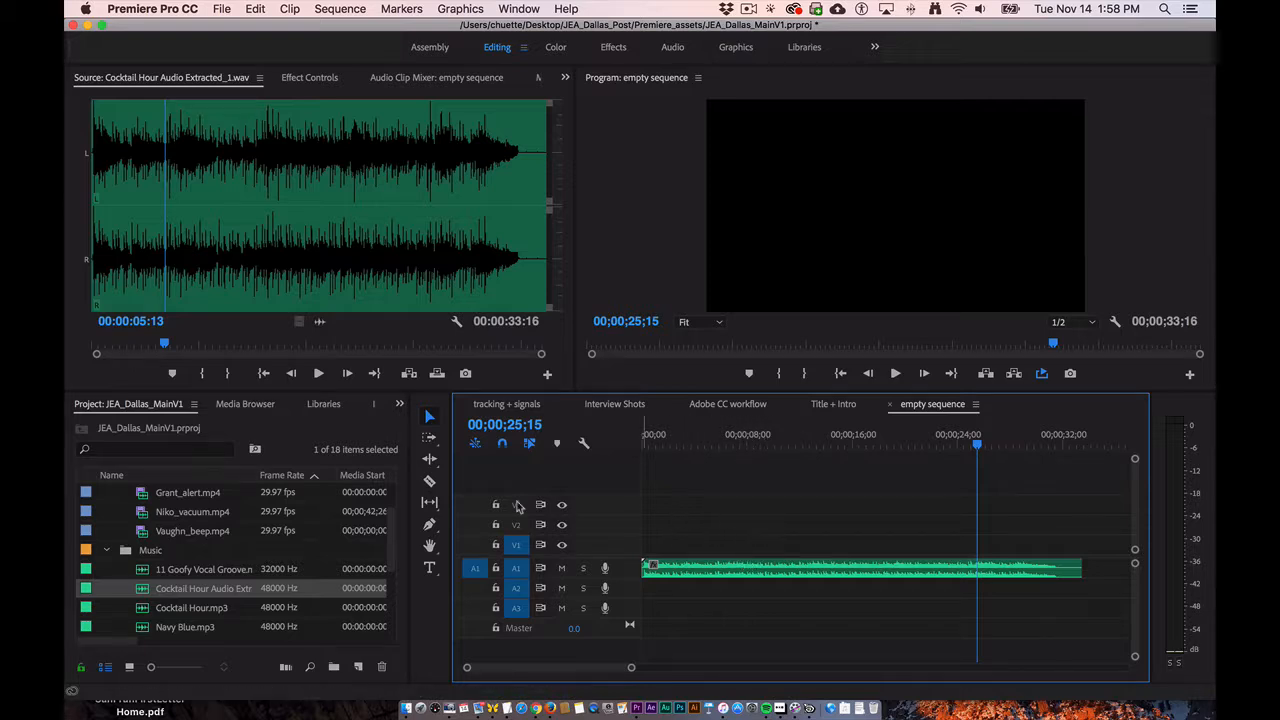
click(431, 483)
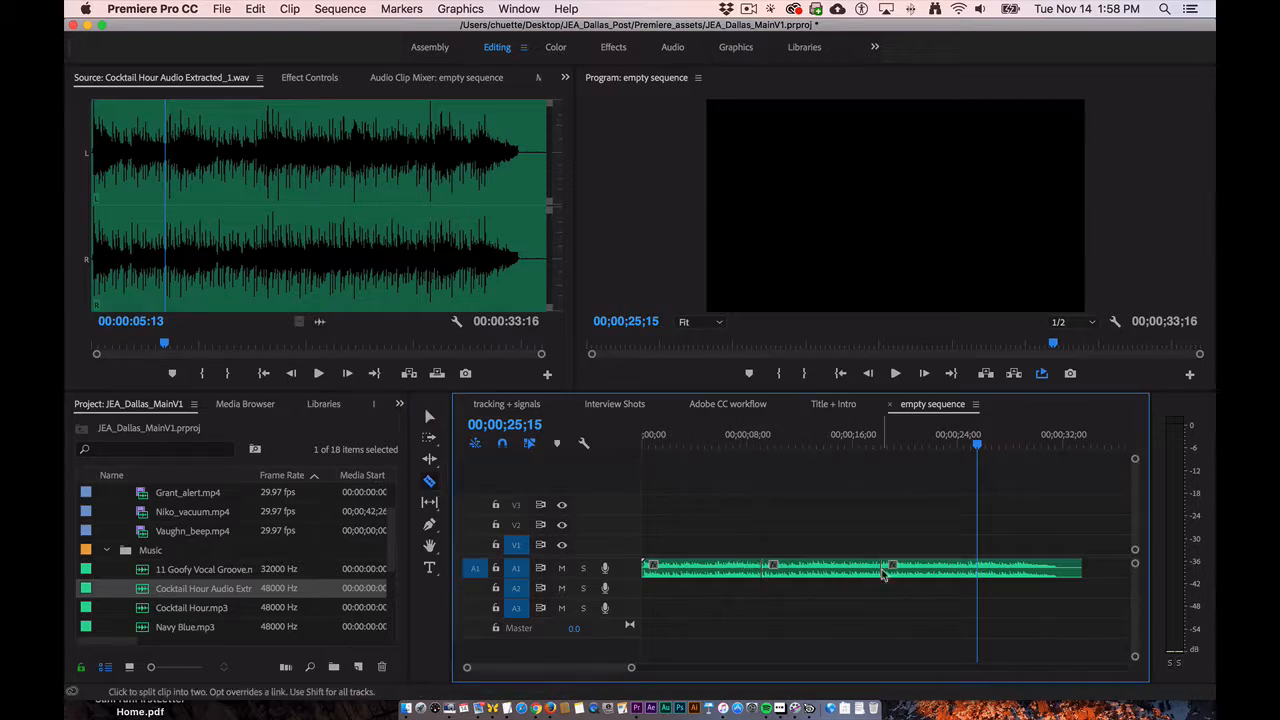
key(v)
drag(907, 575, 1016, 578)
drag(822, 577, 932, 577)
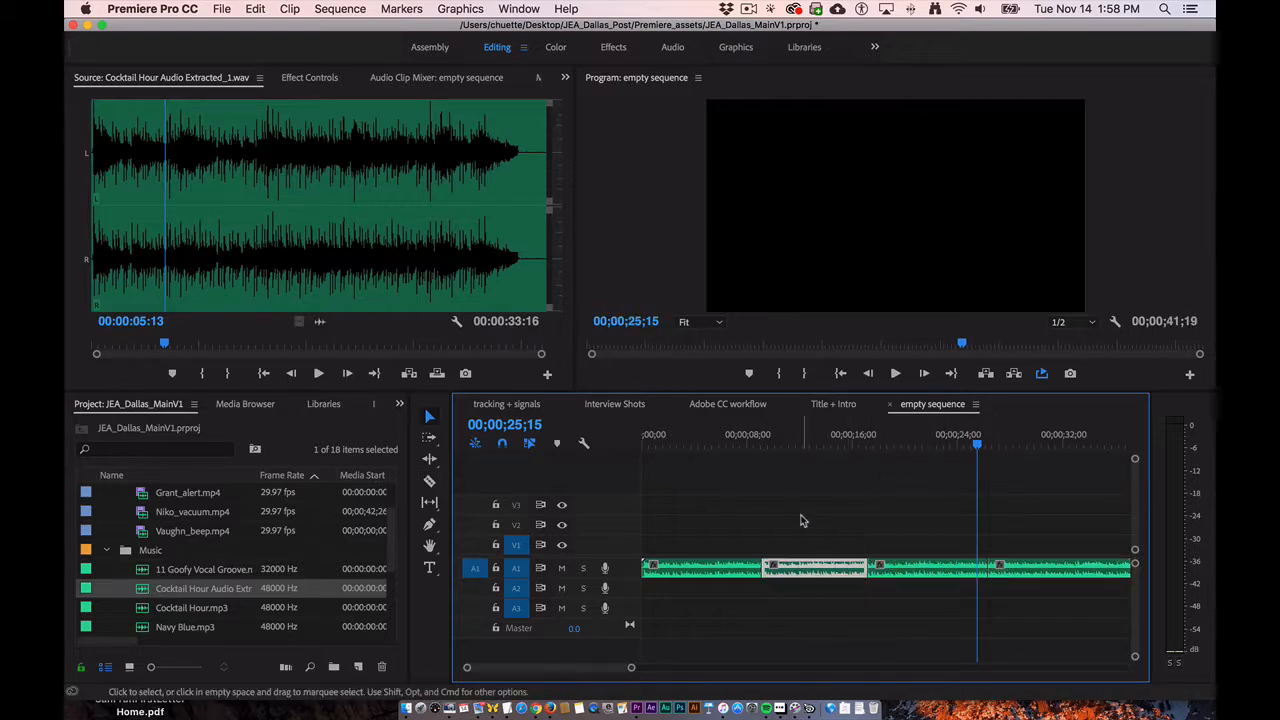
- Delete all the audio segments from the empty sequence timeline
key(super+a)
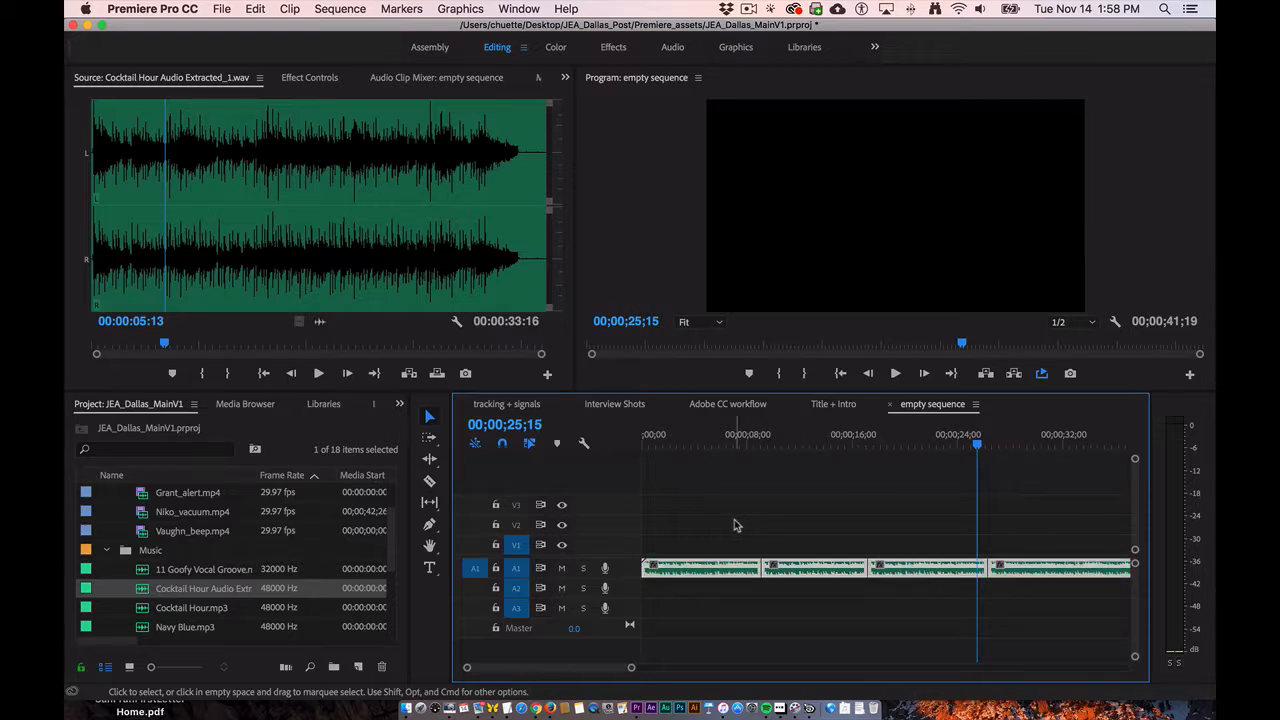
key(BackSpace)
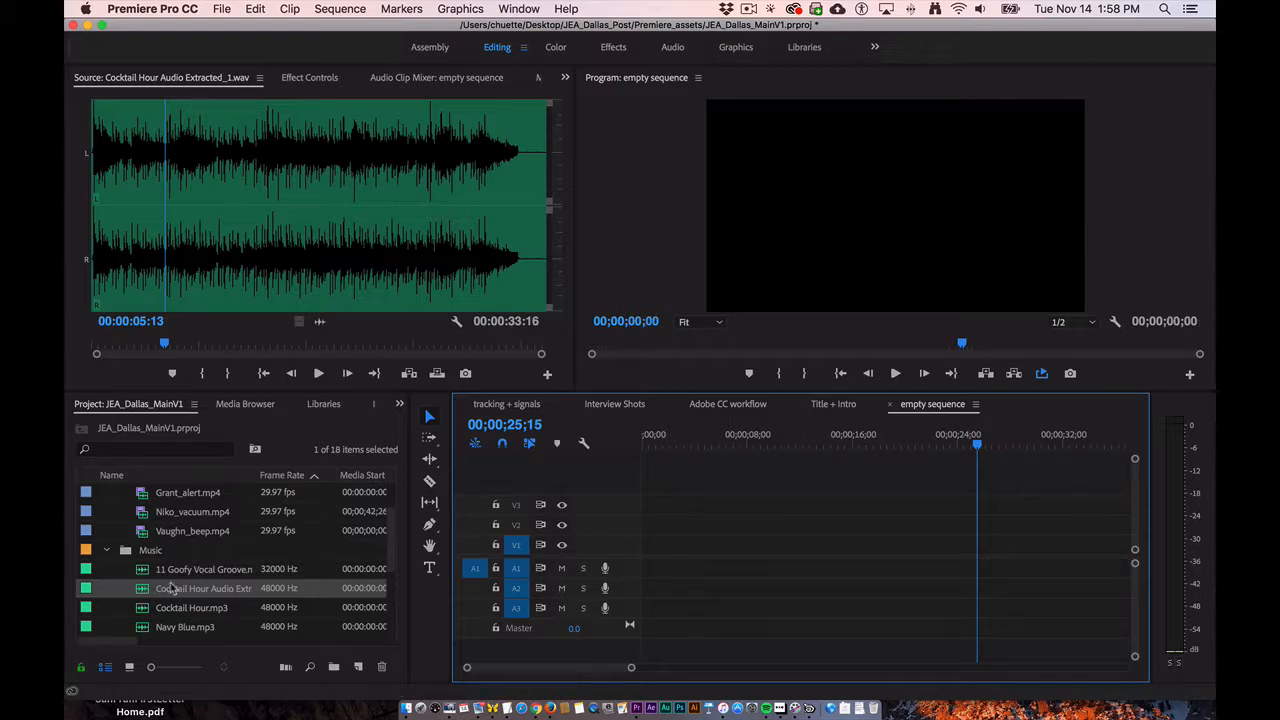
- Open the Cocktail Hour.mp3 clip in Adobe Audition and play back the first few seconds of its waveform
right_click(145, 609)
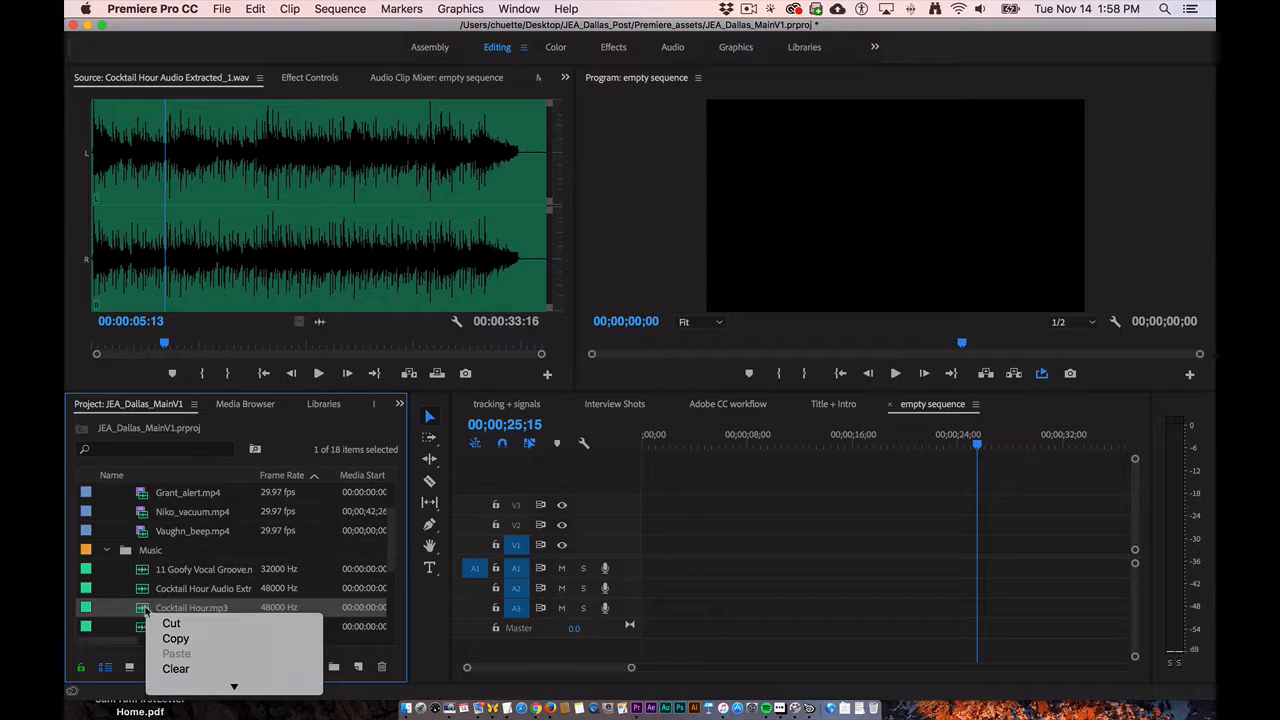
mouse_move(196, 682)
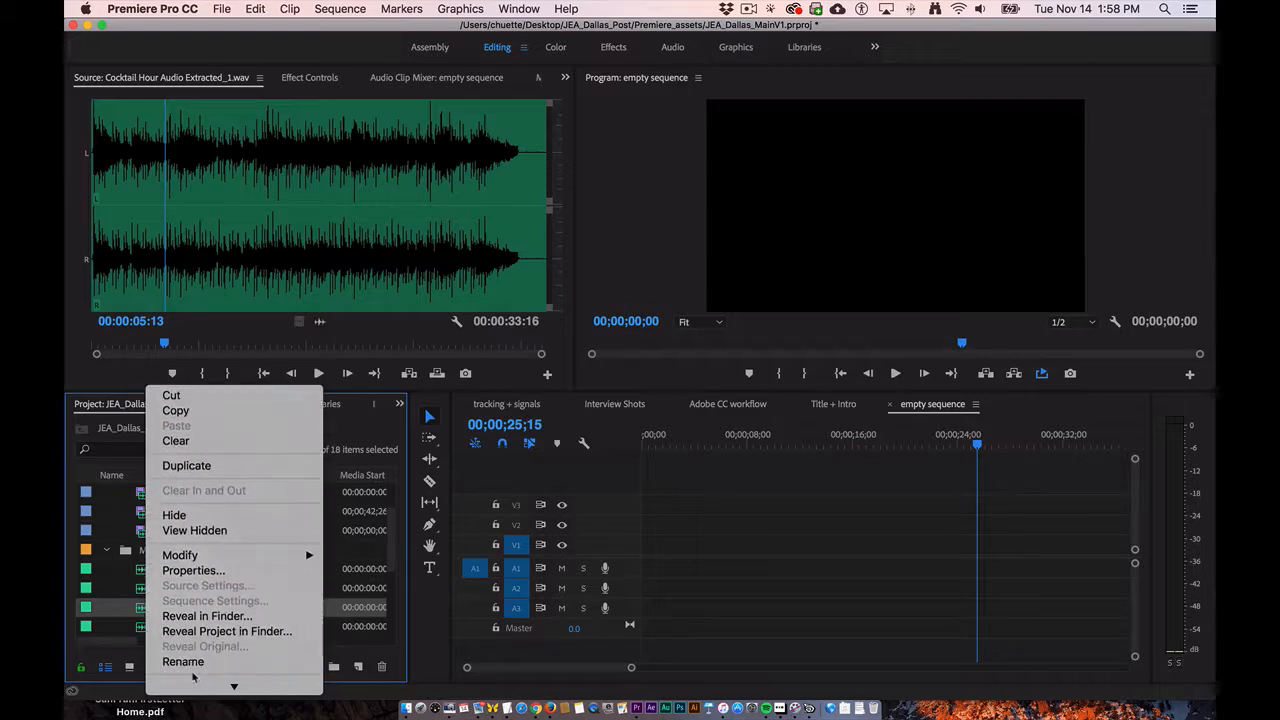
mouse_move(179, 558)
scroll(198, 594, down, 5)
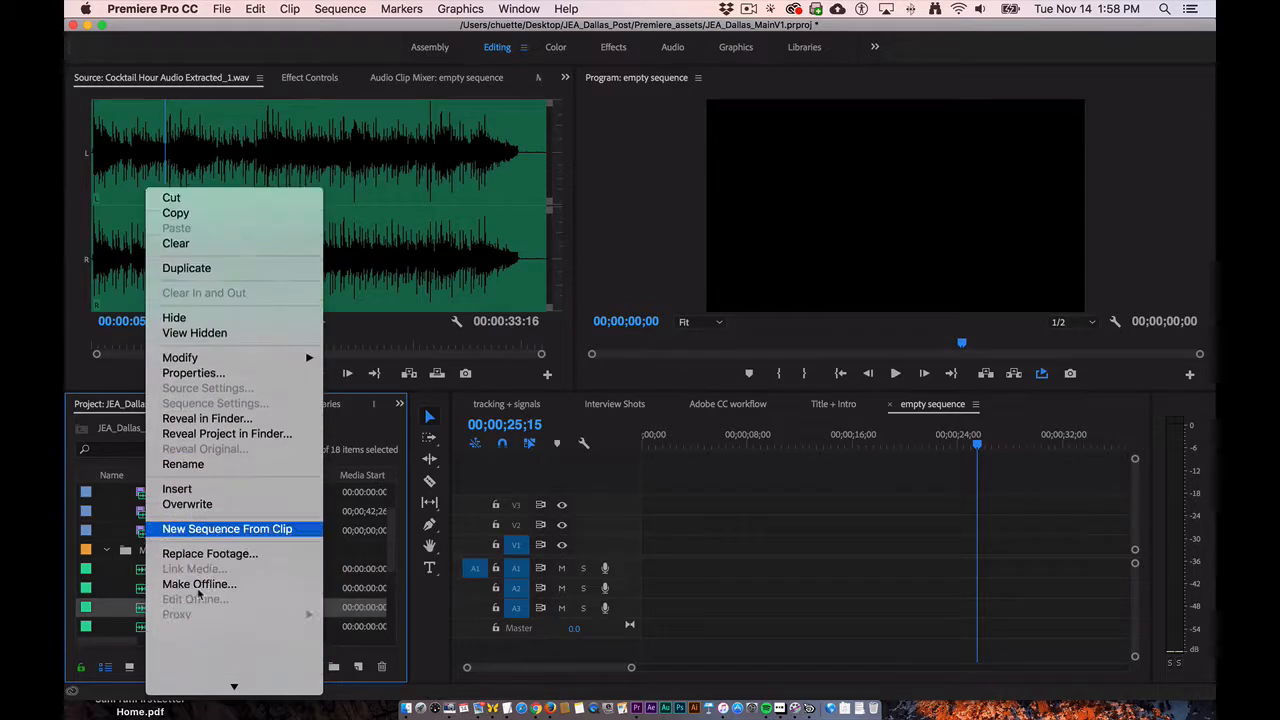
scroll(198, 594, down, 5)
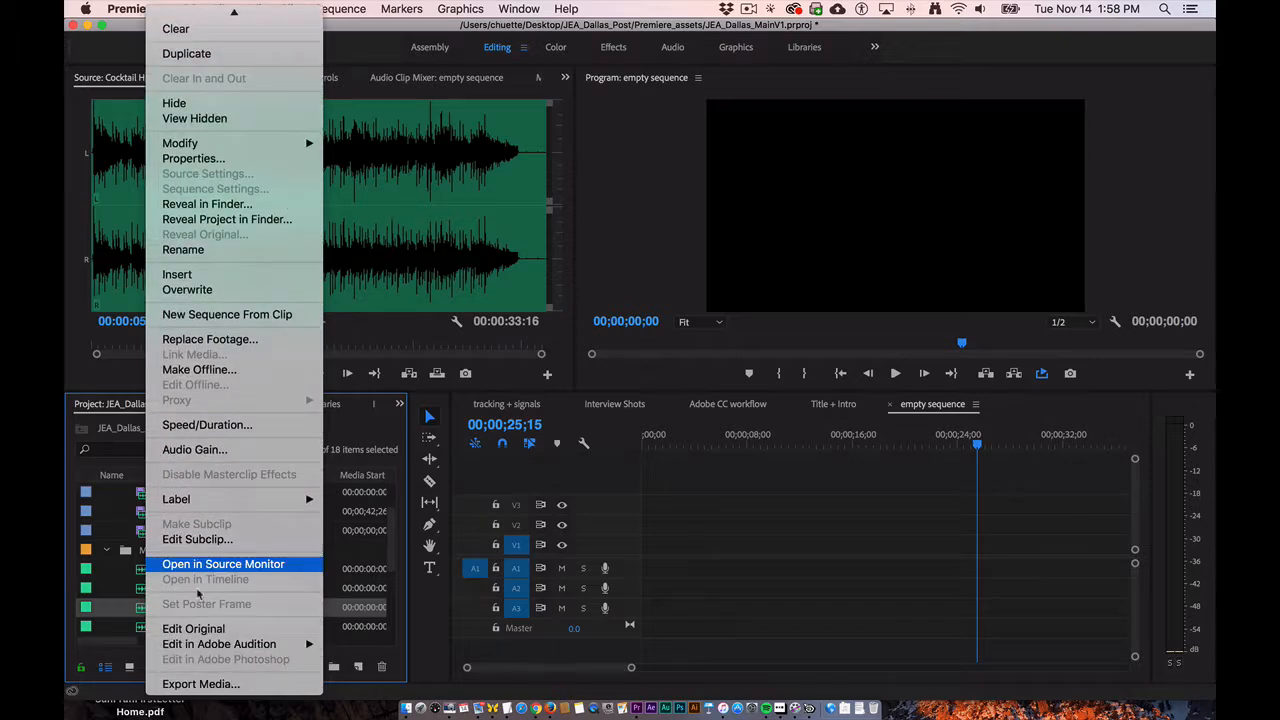
mouse_move(200, 646)
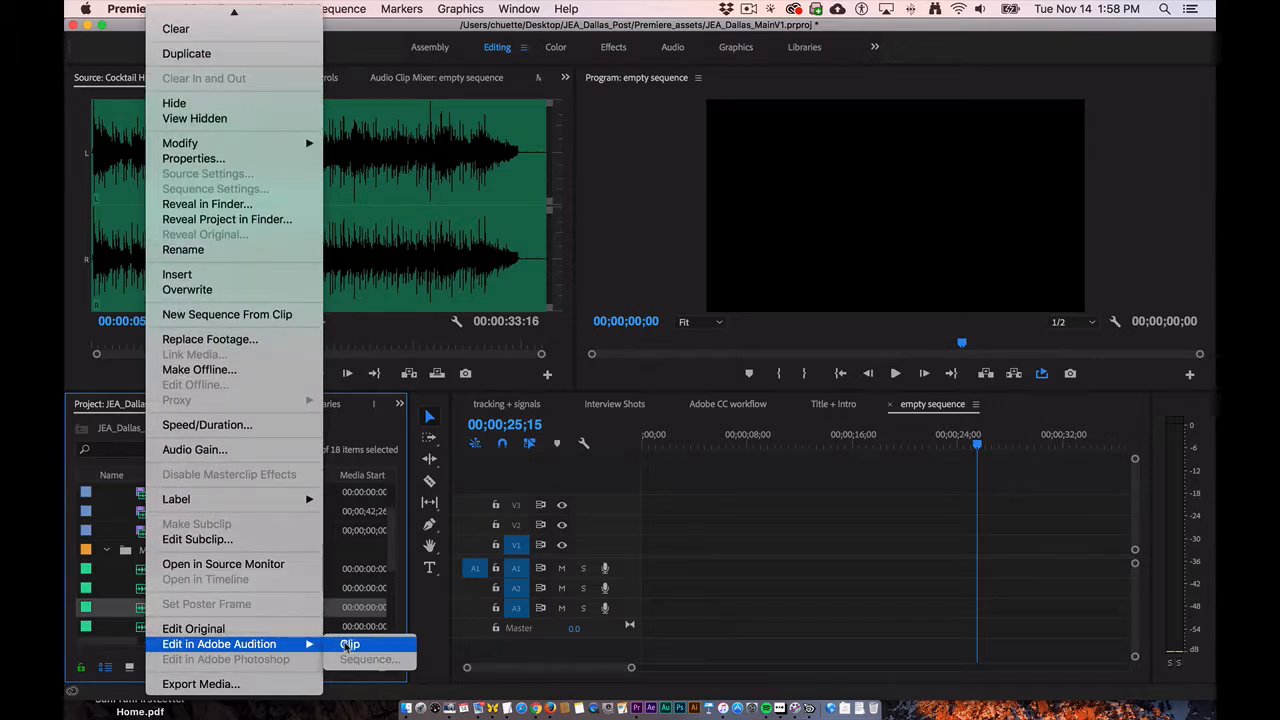
click(349, 645)
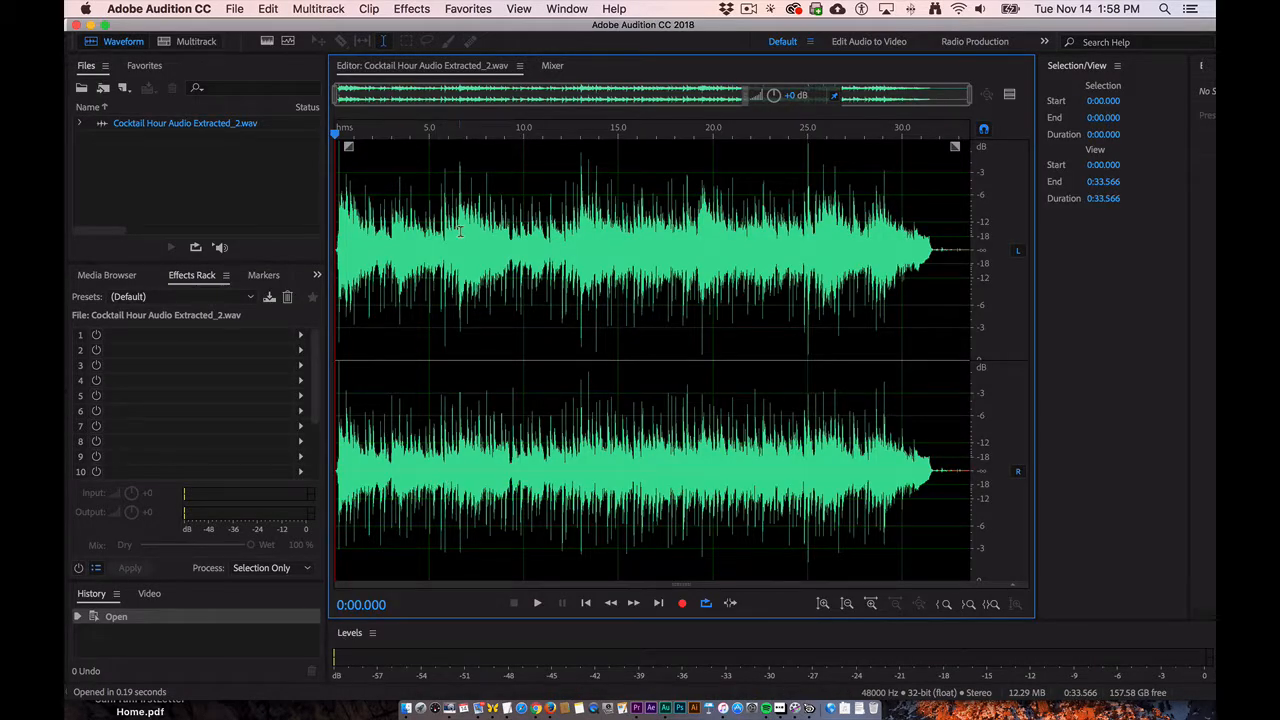
key(space)
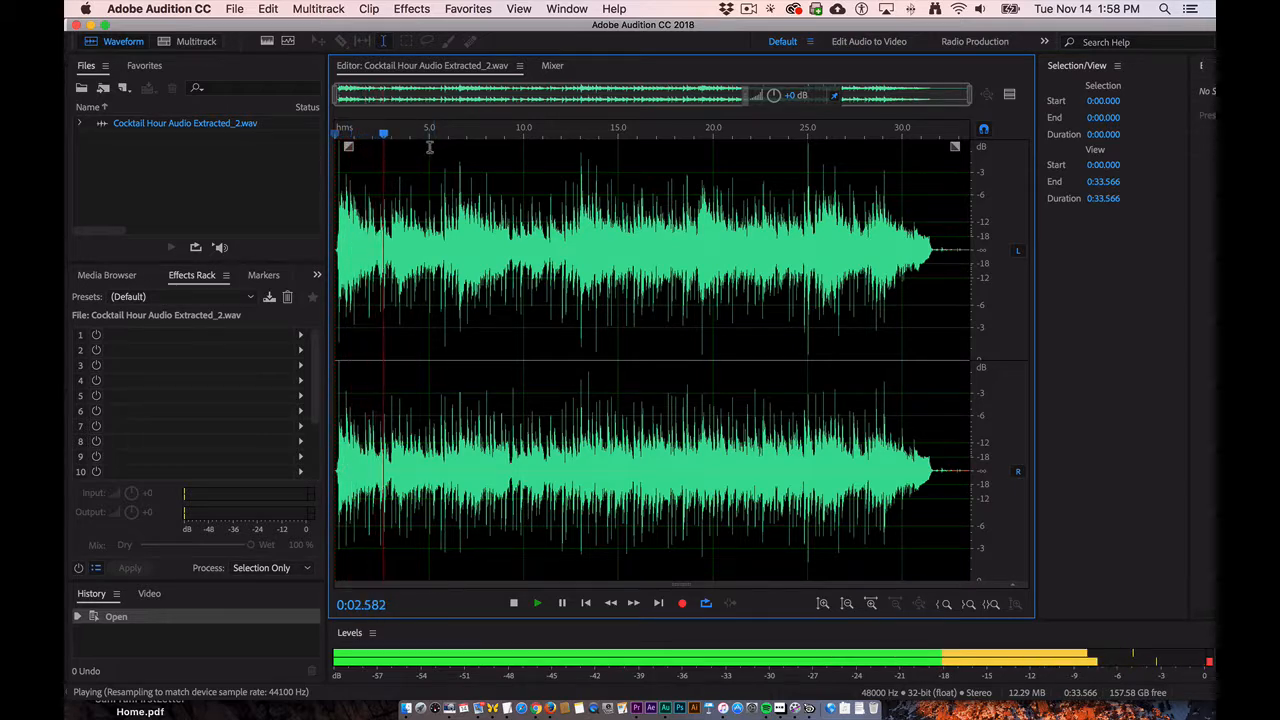
key(space)
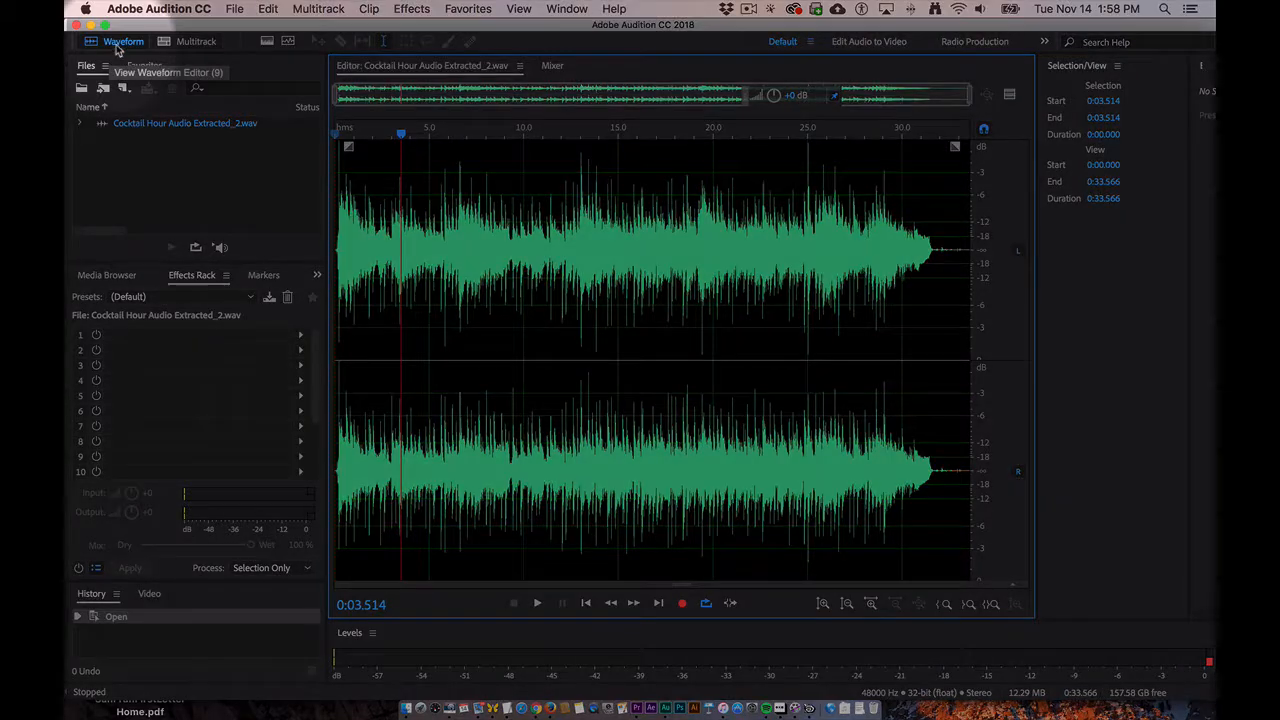
- Create a multitrack session named "cocktail hour" with the default 44100 Hz, 32 (float), Mono settings
click(186, 44)
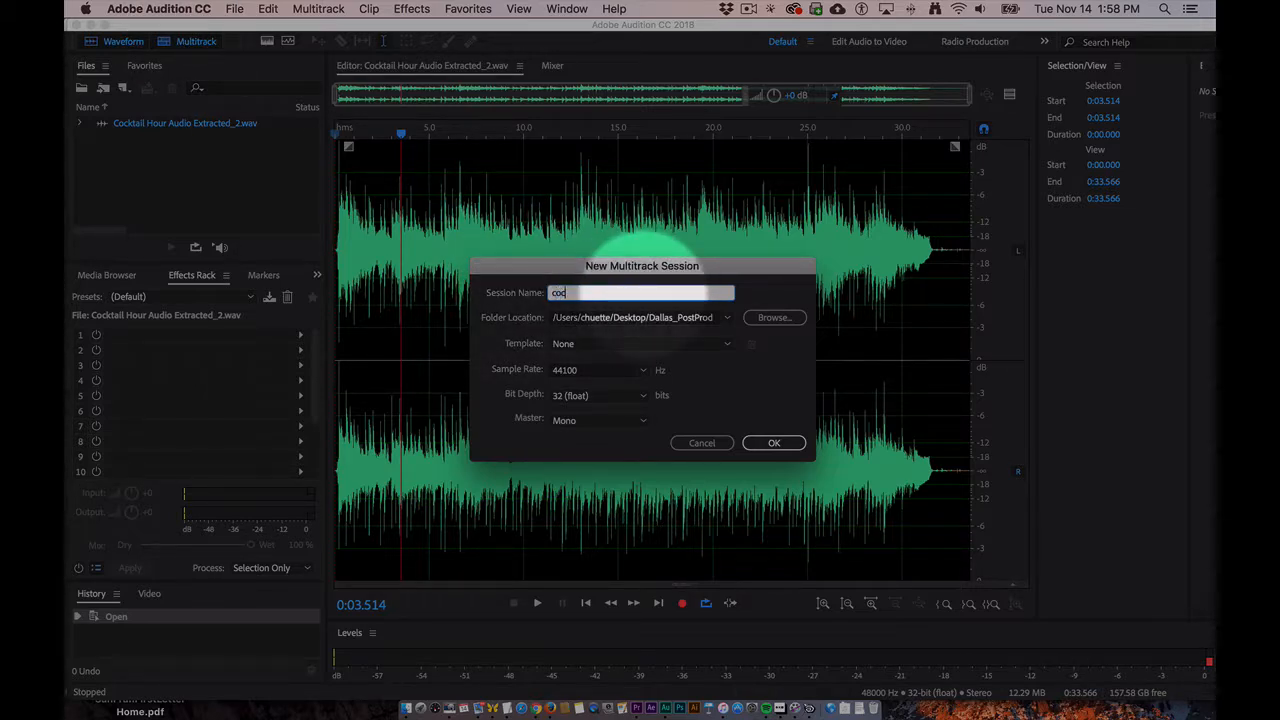
text(cocktail hour)
click(772, 442)
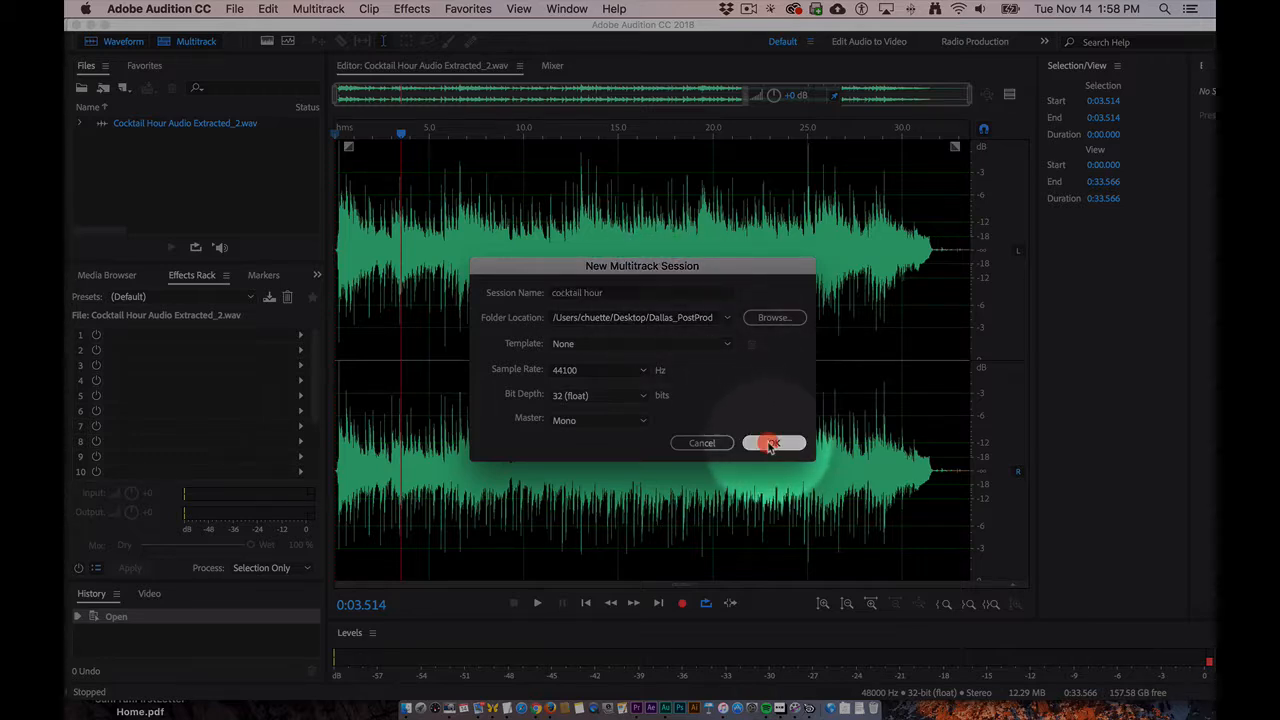
click(782, 388)
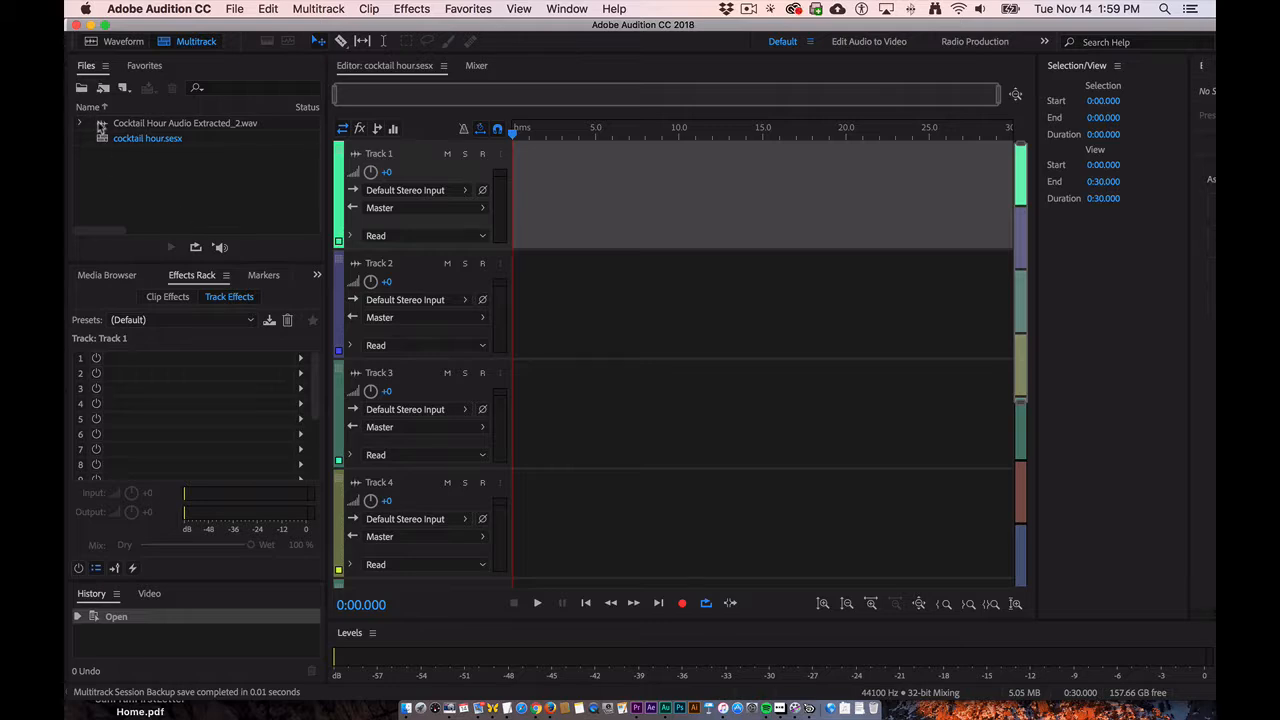
- Place Cocktail Hour Audio Extracted_2.wav at the start of Track 1 and enable Remix on the clip
drag(100, 123, 522, 203)
click(789, 405)
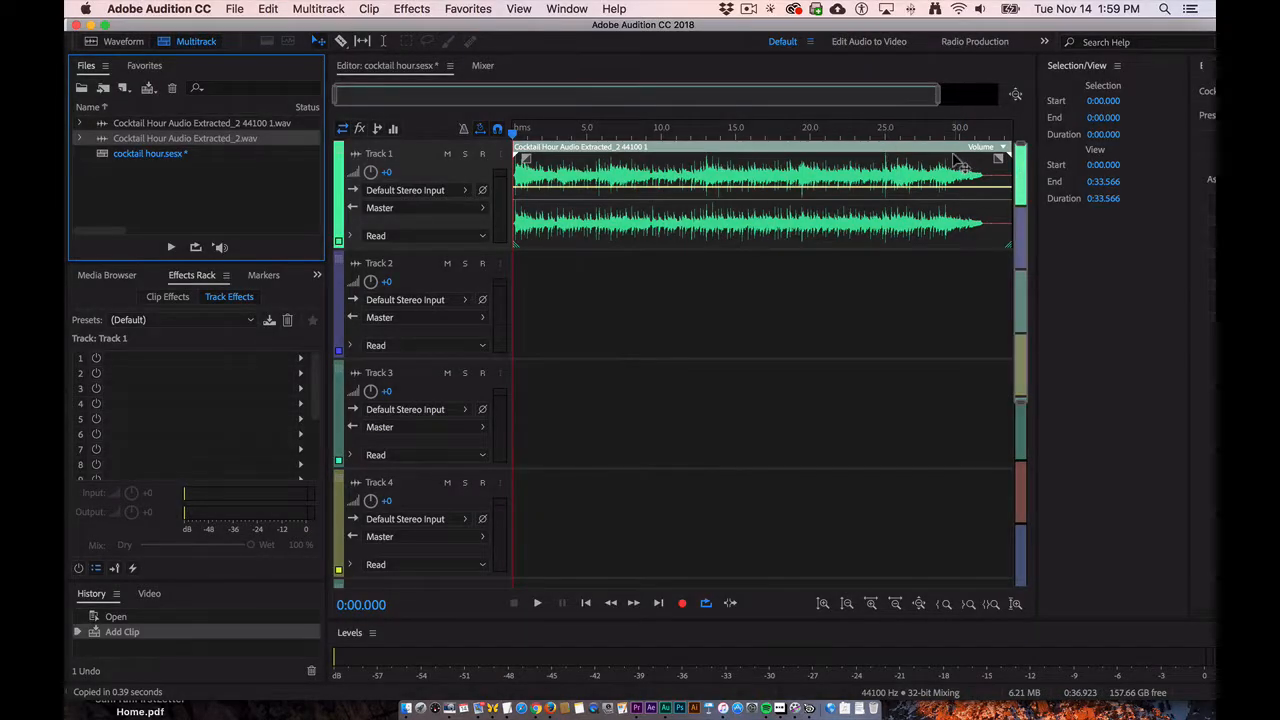
click(603, 183)
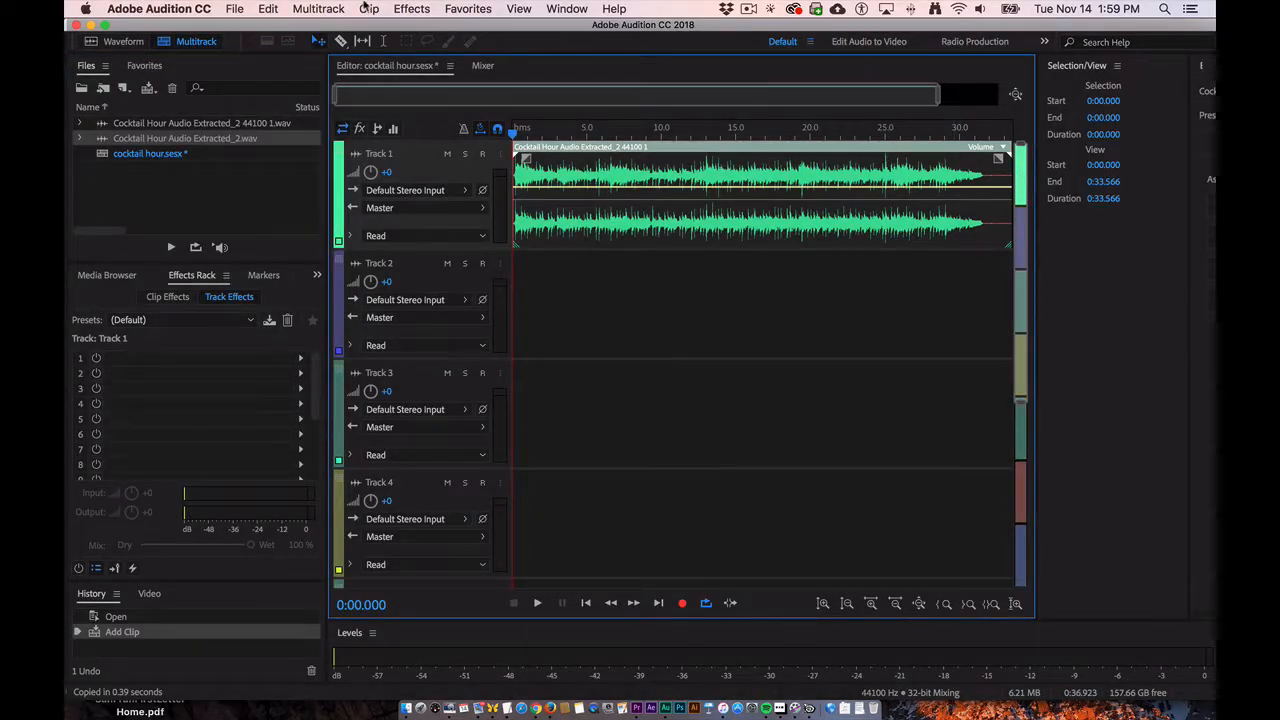
click(369, 9)
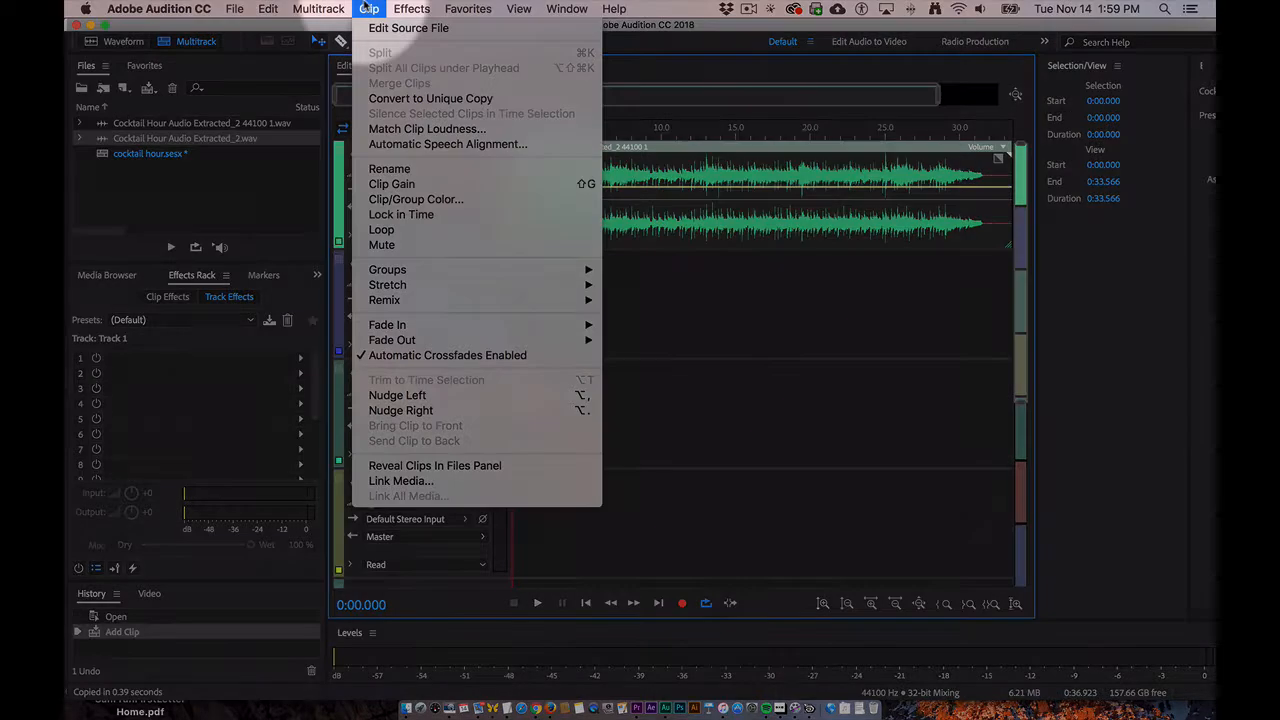
mouse_move(394, 305)
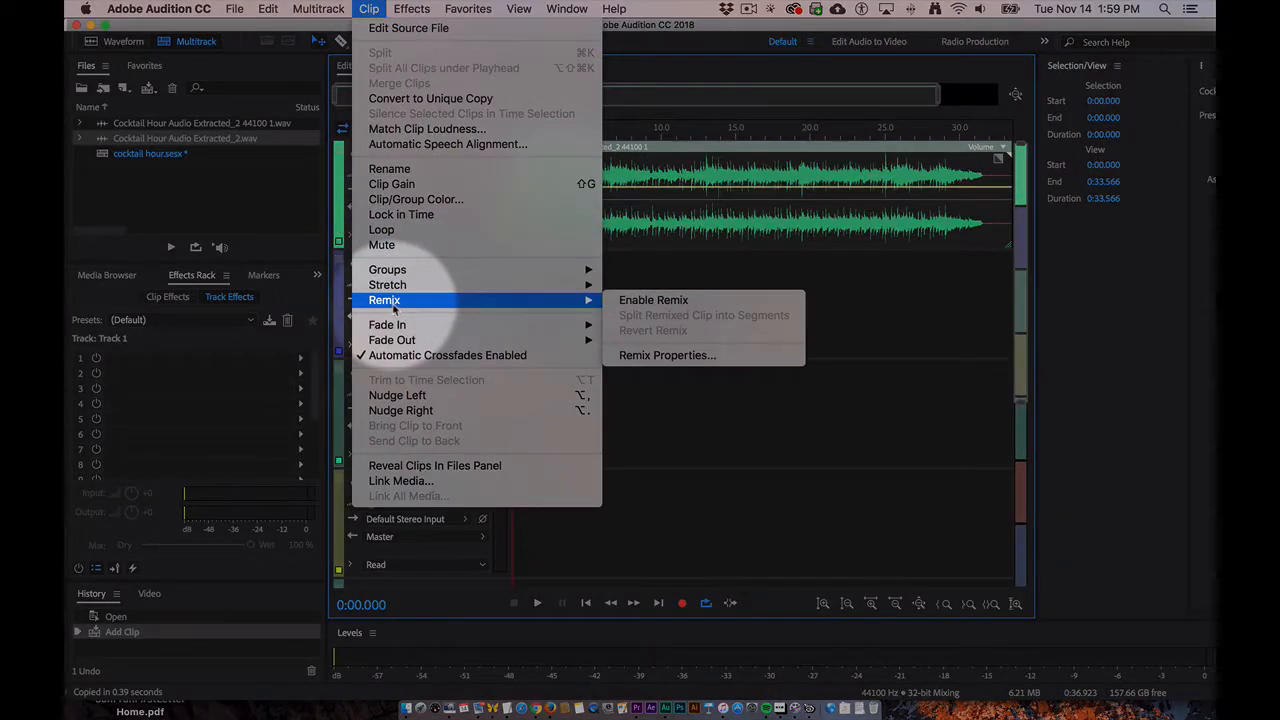
click(644, 302)
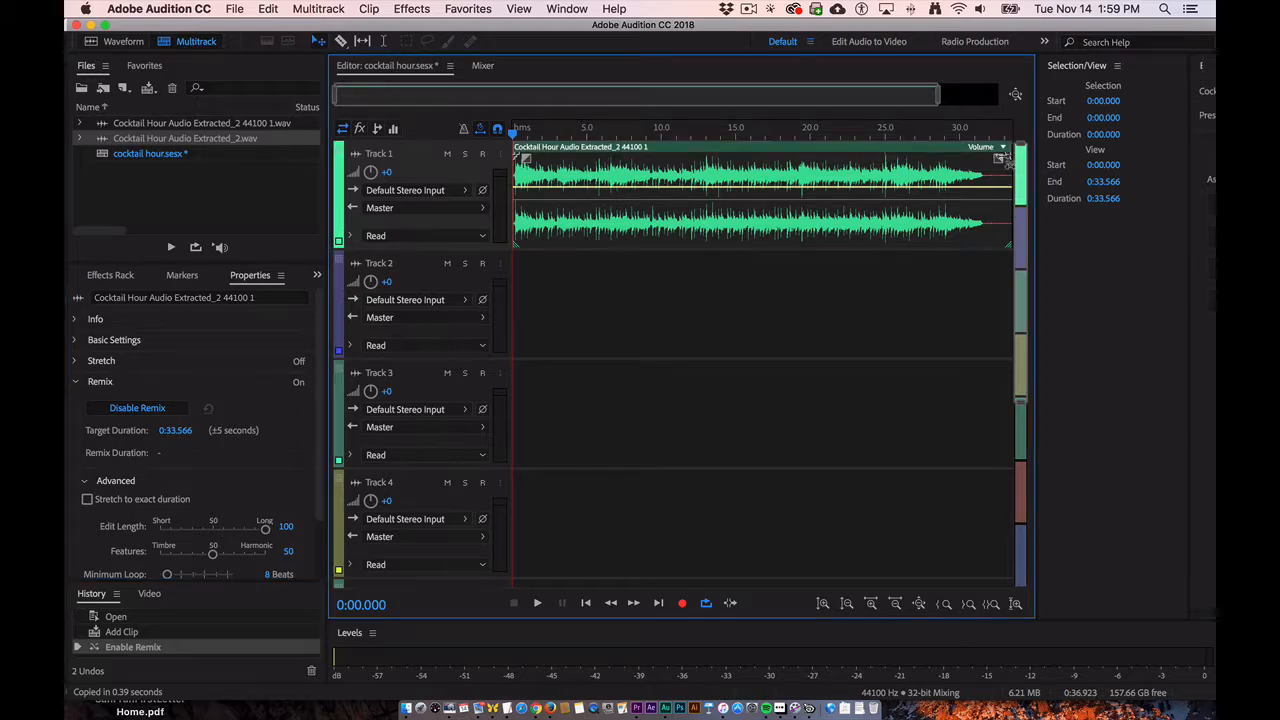
- Shorten the remixed clip to a 15-second target duration, and extend it to a target of about 2:03 instead
drag(1011, 158, 737, 180)
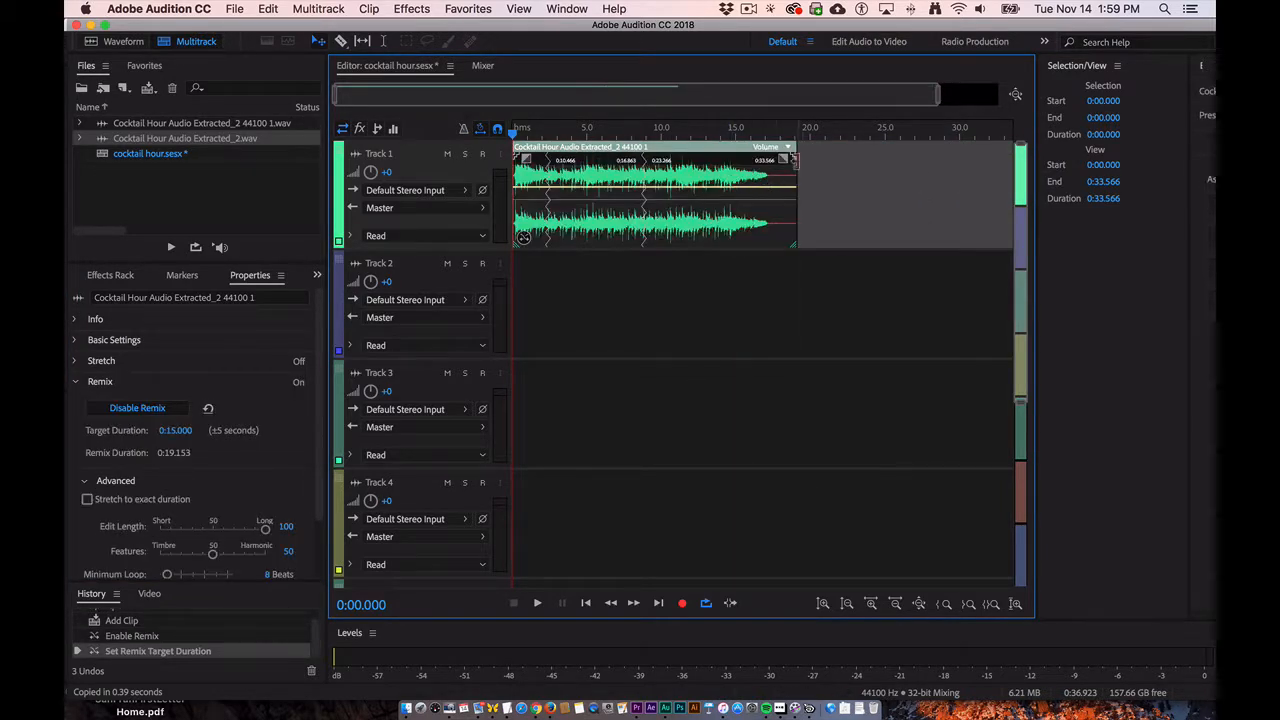
drag(798, 159, 826, 160)
scroll(826, 182, left, 1)
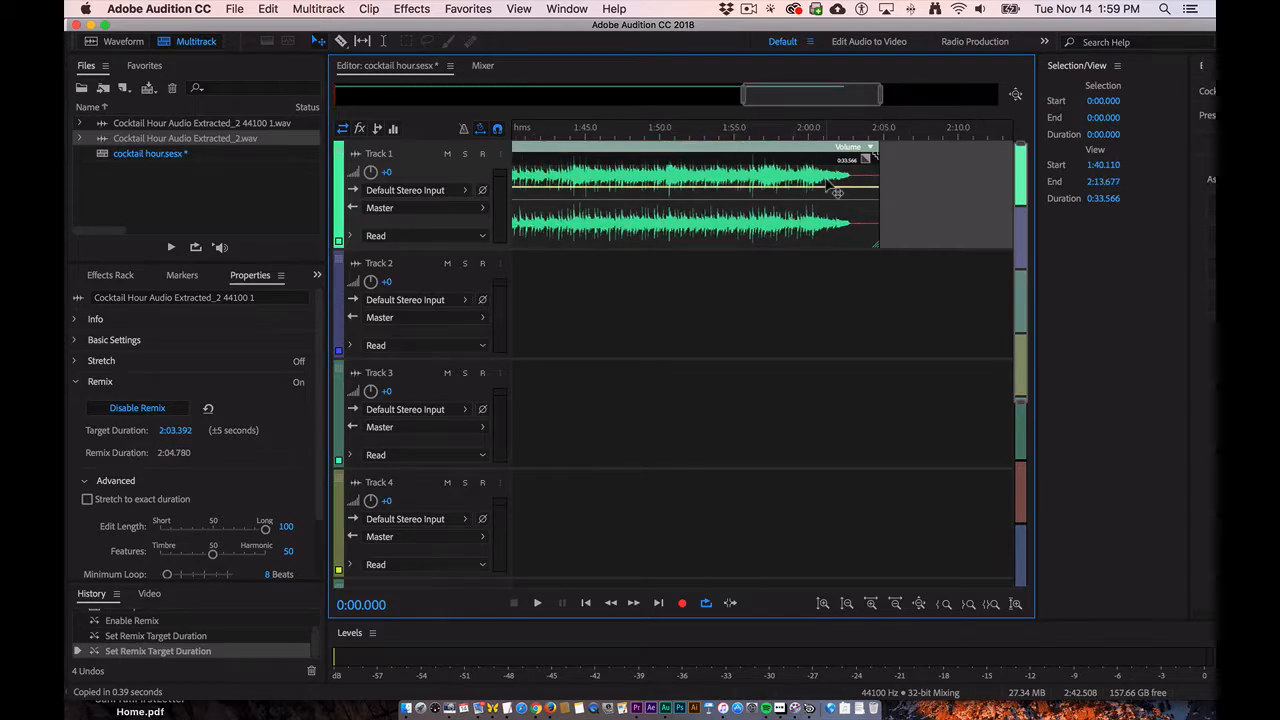
key(backslash)
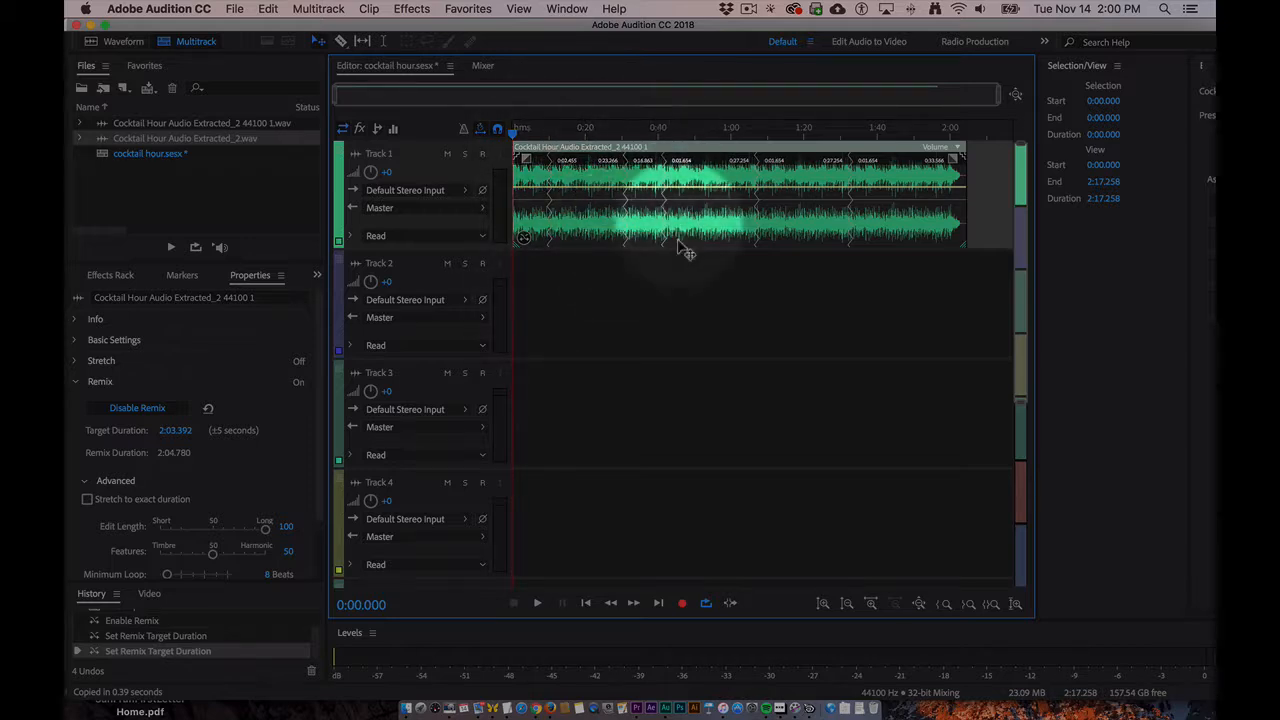
- Play the remixed clip from about 0:28.8 across the nearby edit points to check the transitions
click(617, 131)
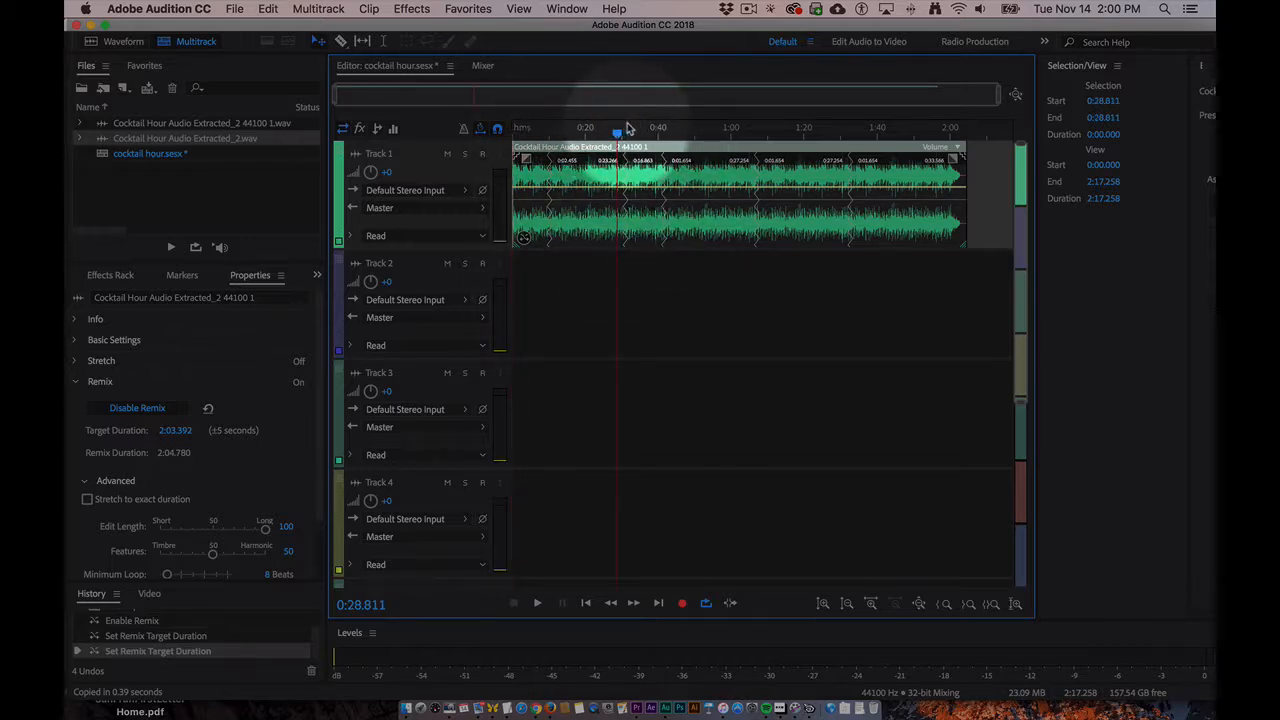
key(space)
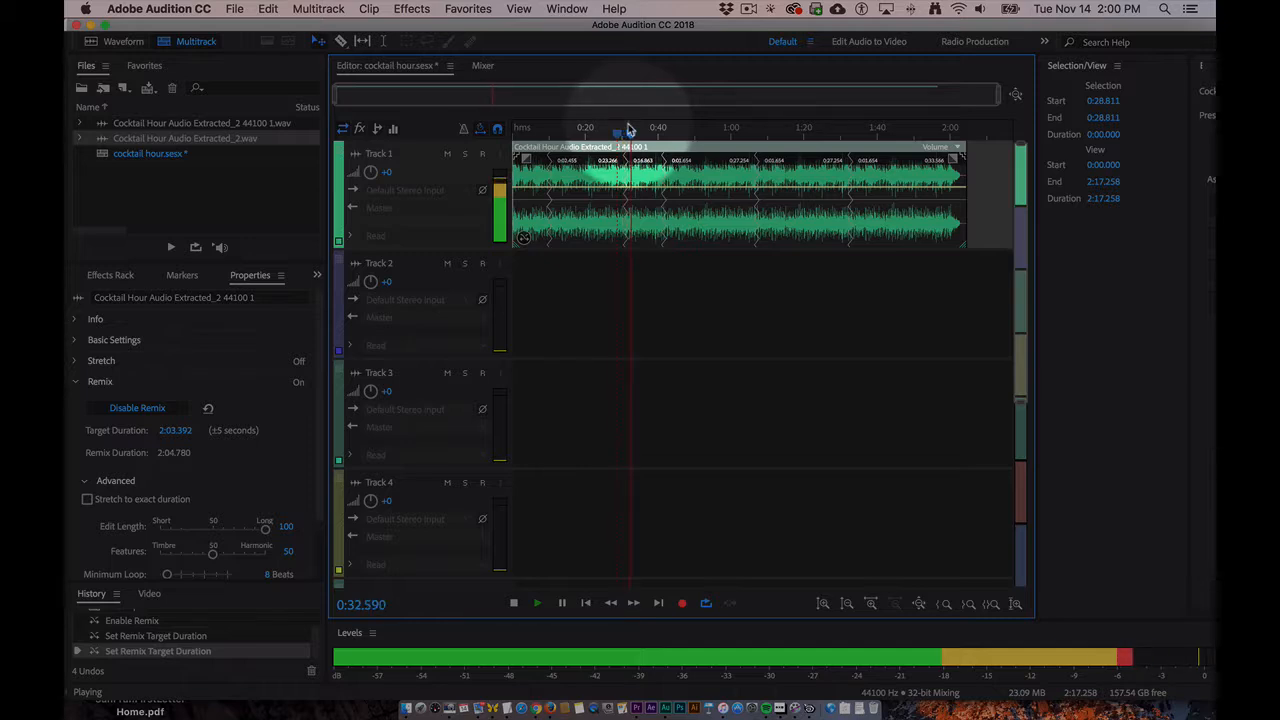
key(space)
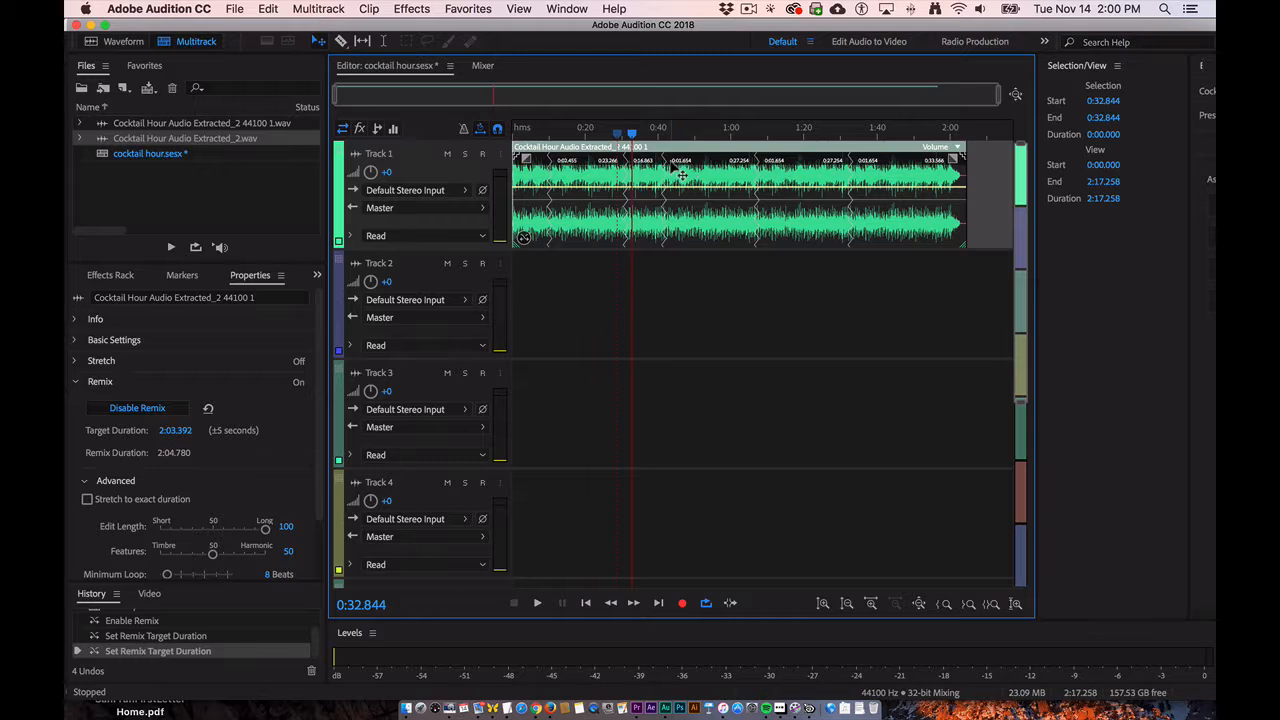
- Save the session and export it to Adobe Premiere Pro as a stereo mixdown, overwriting the existing cocktail hour (AU Tracks).xml
key(super+s)
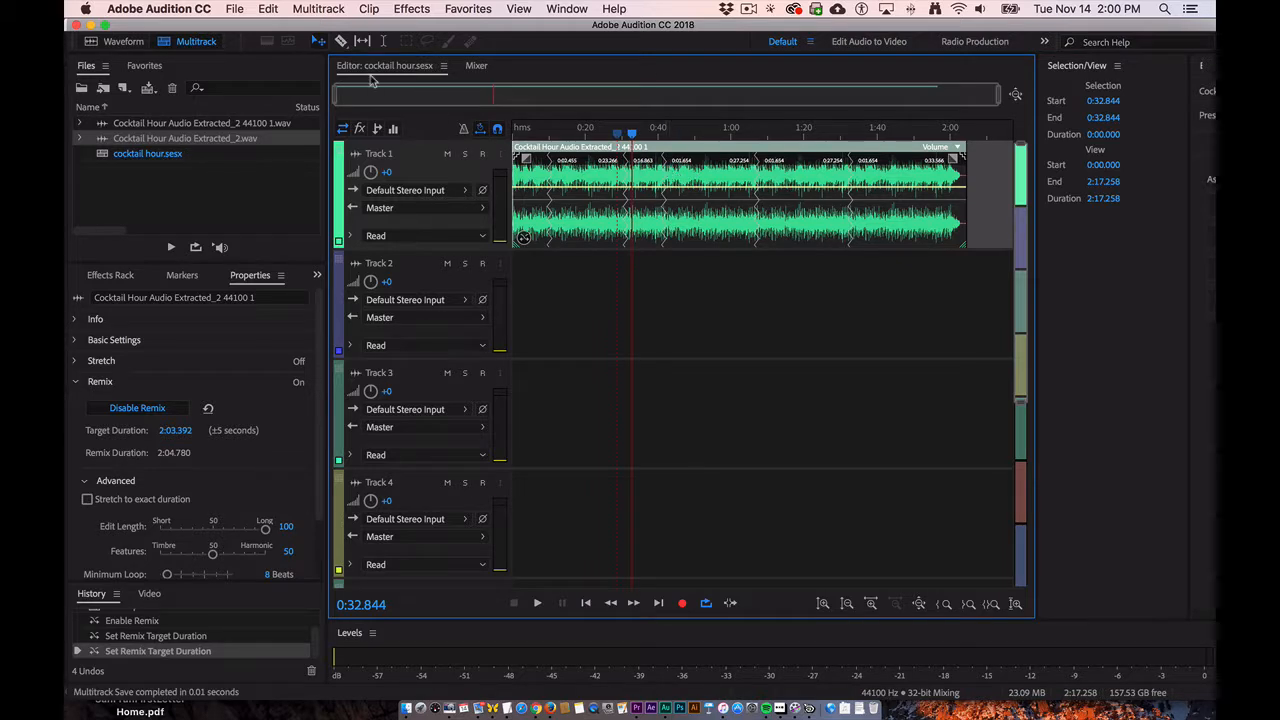
click(235, 10)
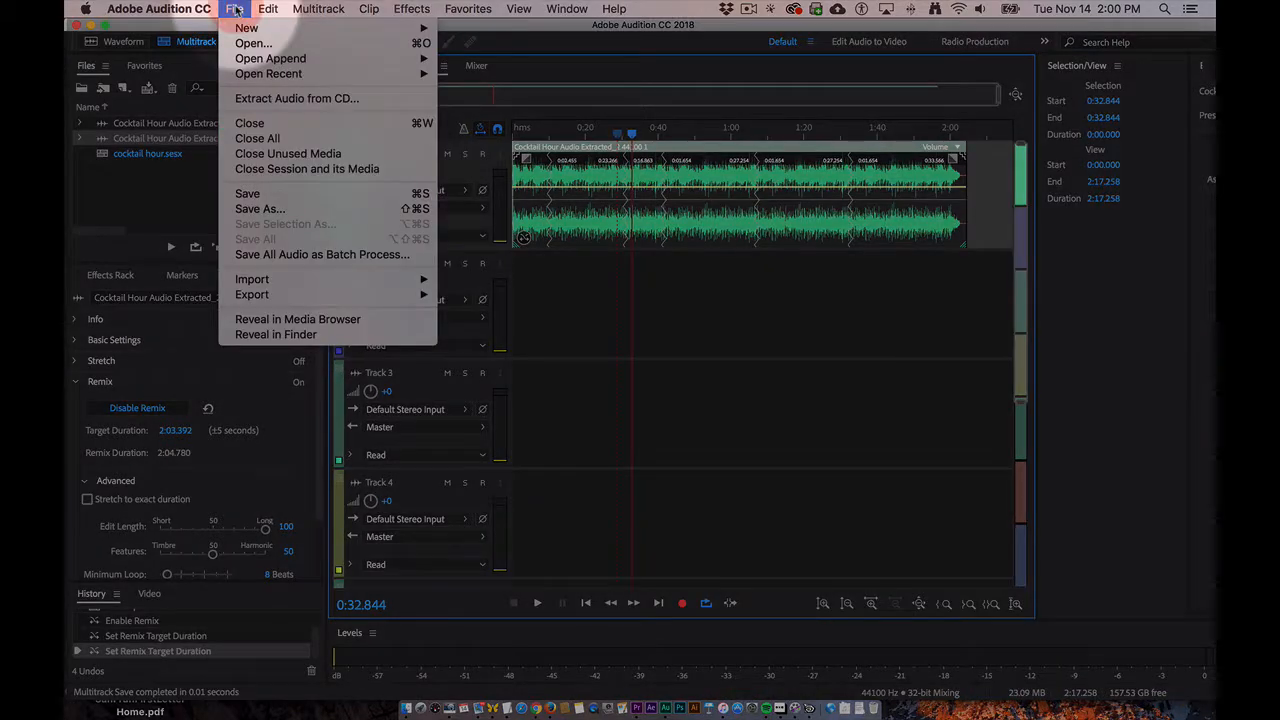
mouse_move(266, 296)
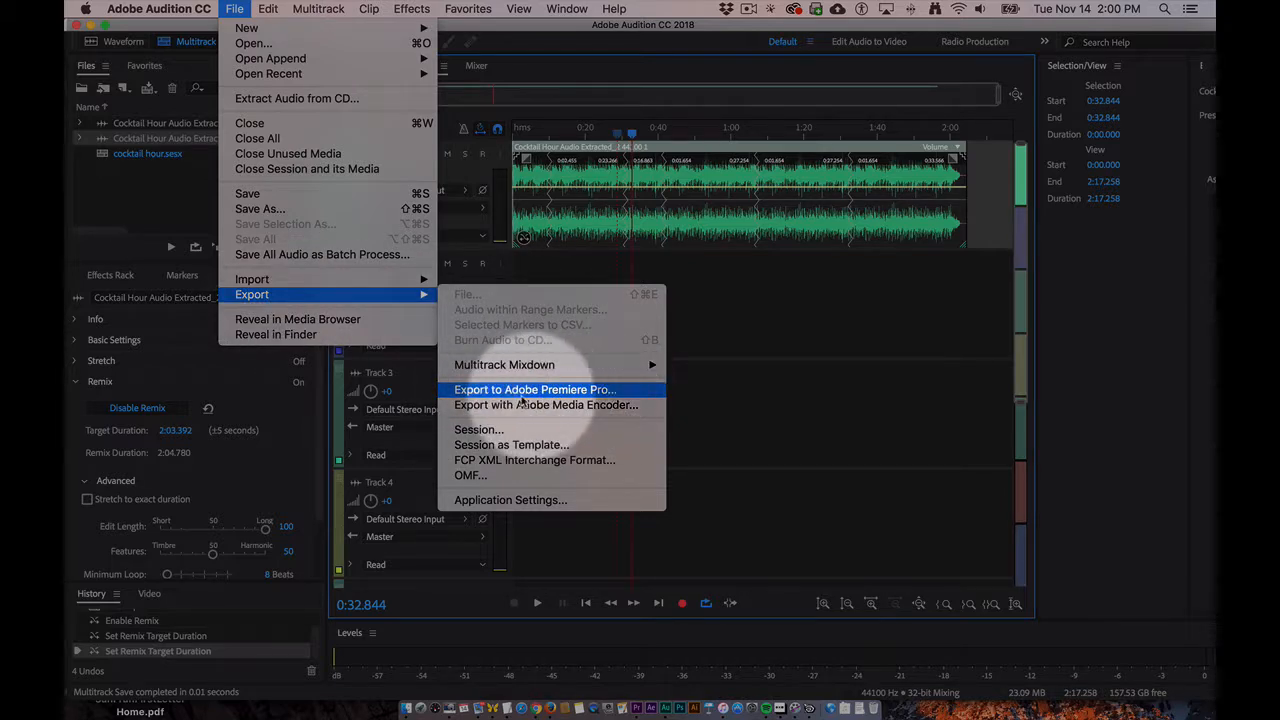
click(480, 390)
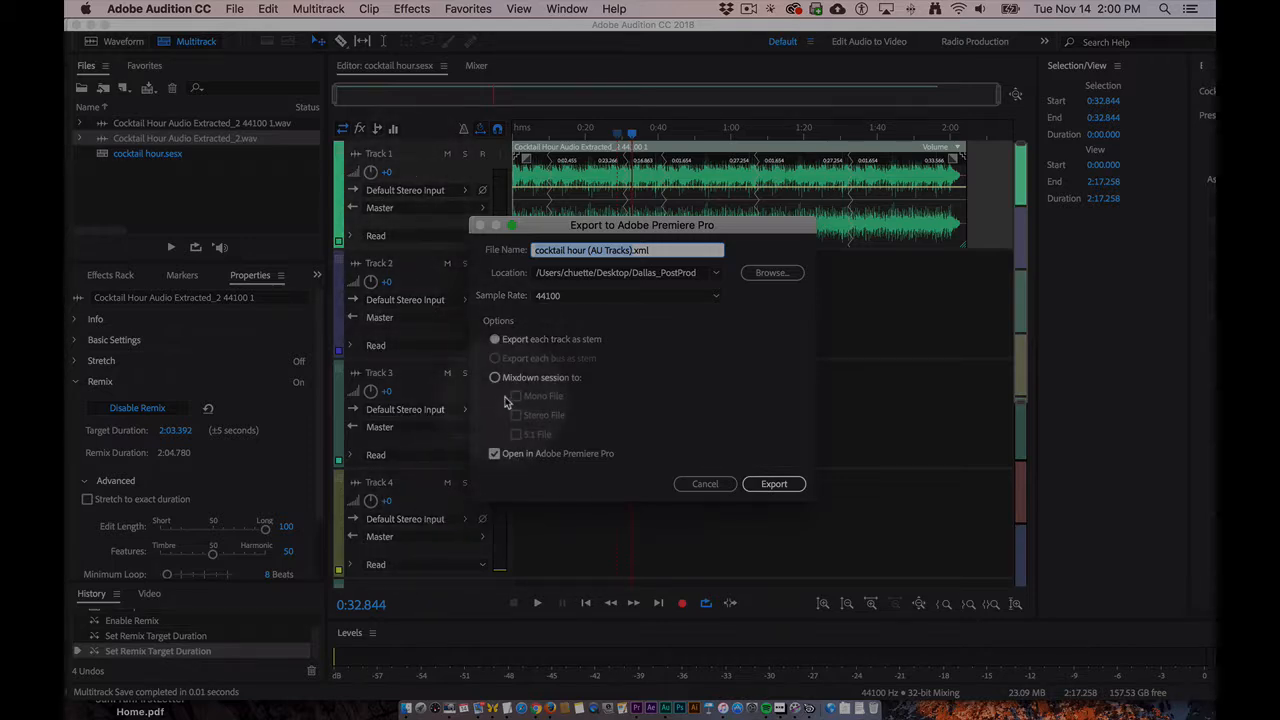
click(495, 379)
click(516, 415)
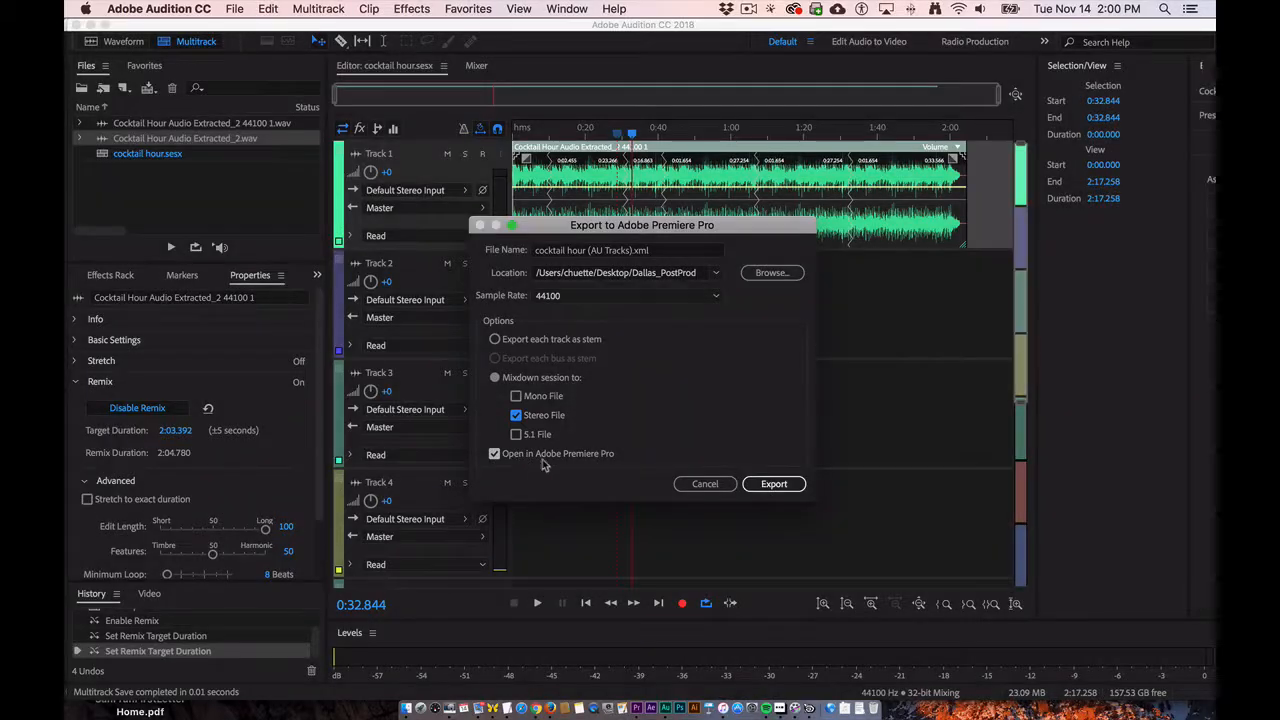
click(764, 484)
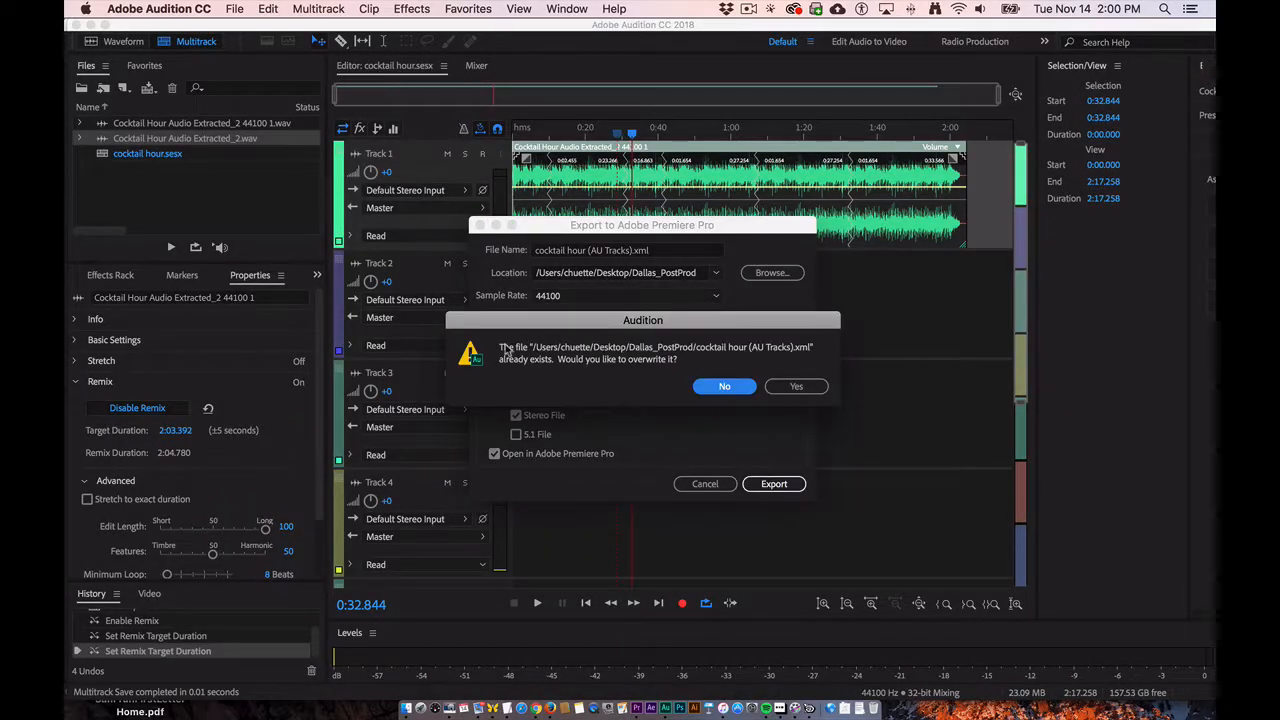
click(796, 388)
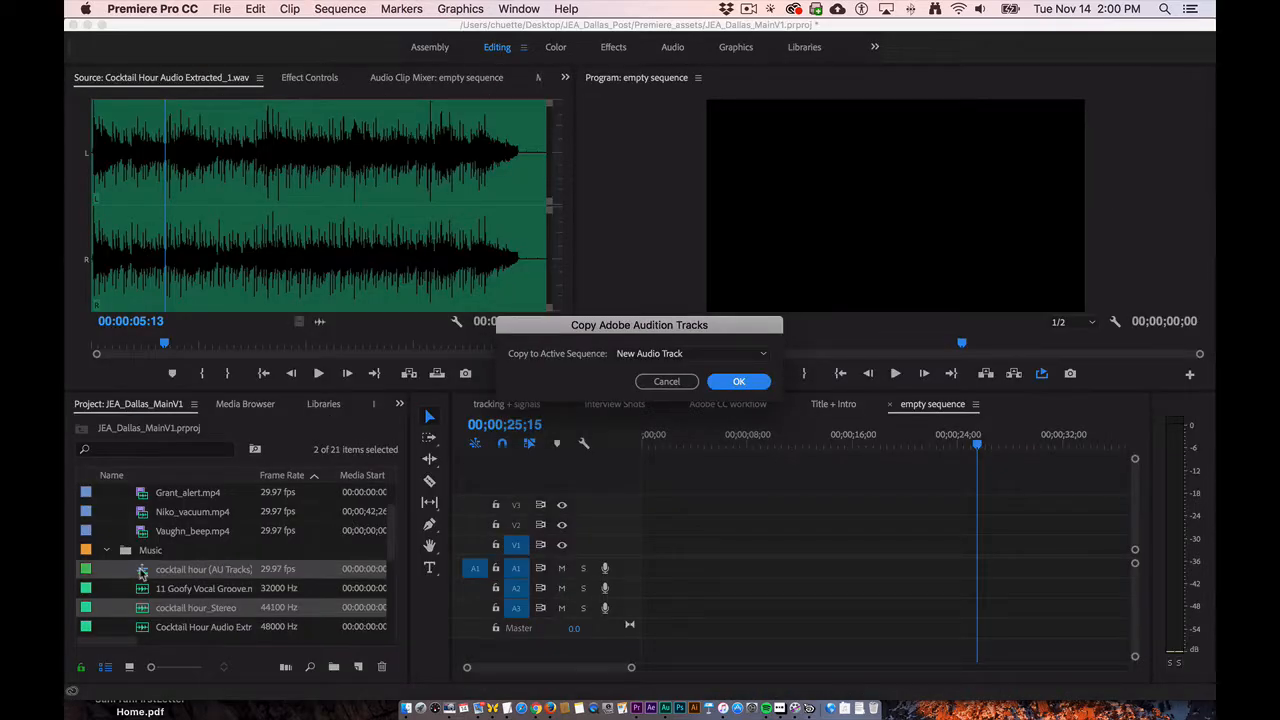
- Copy the Audition tracks to a new audio track in the active sequence and move the remixed clip to track A1
click(738, 383)
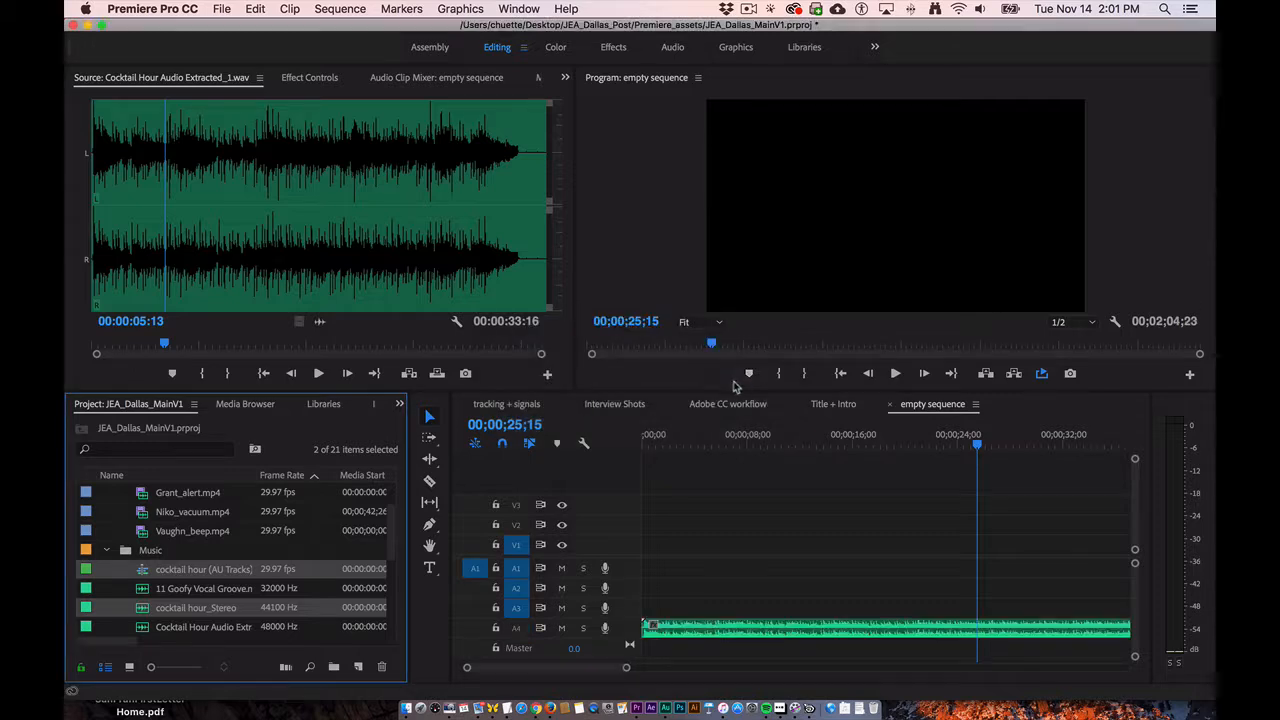
click(683, 630)
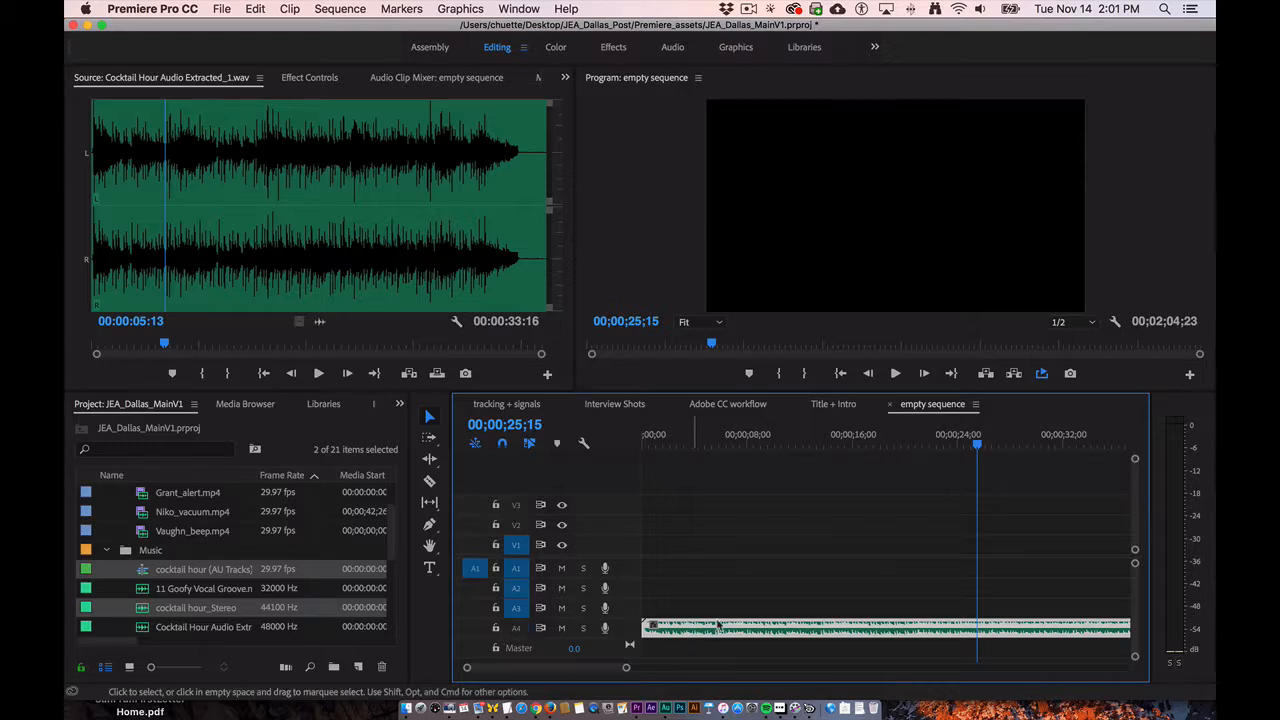
key(minus)
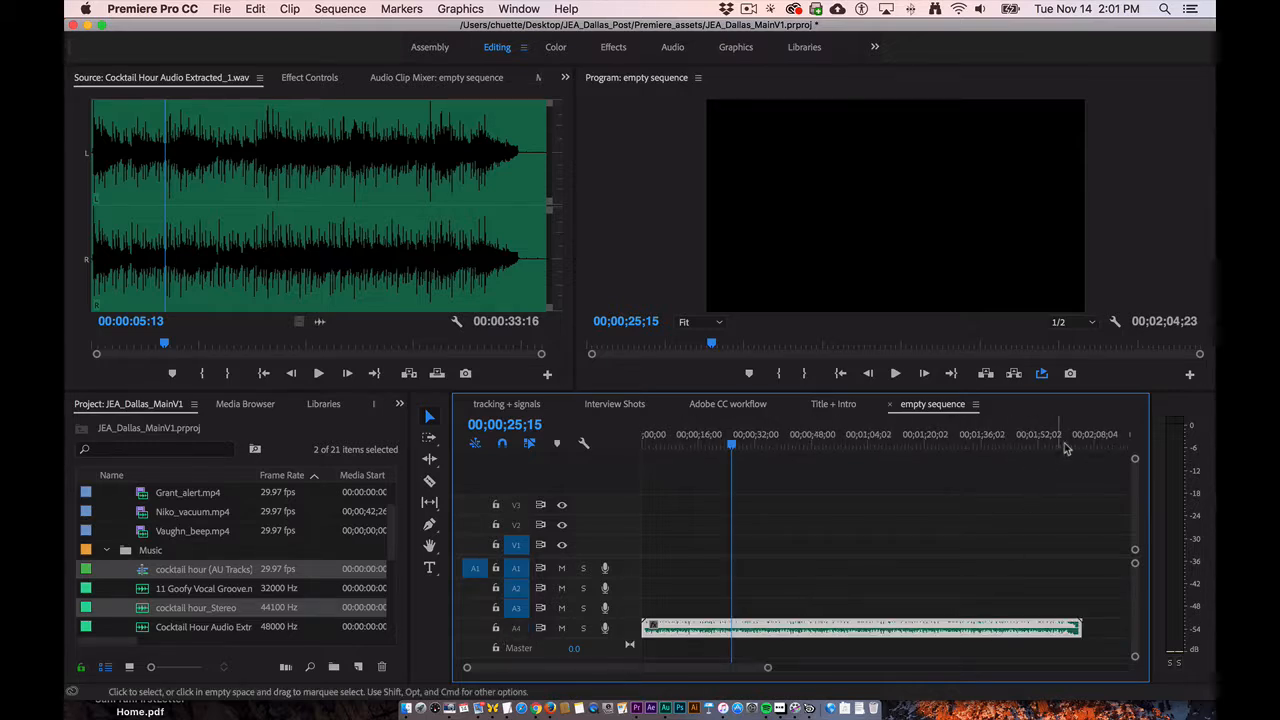
drag(1070, 443, 786, 450)
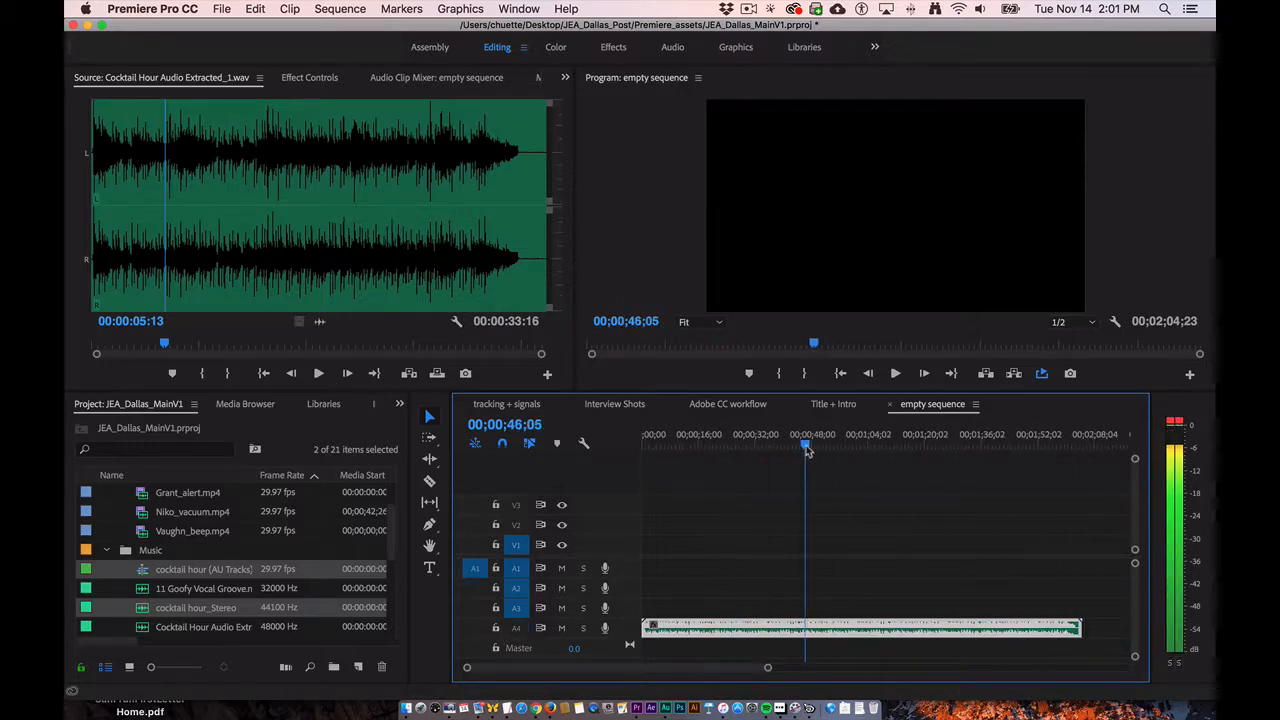
drag(685, 630, 690, 578)
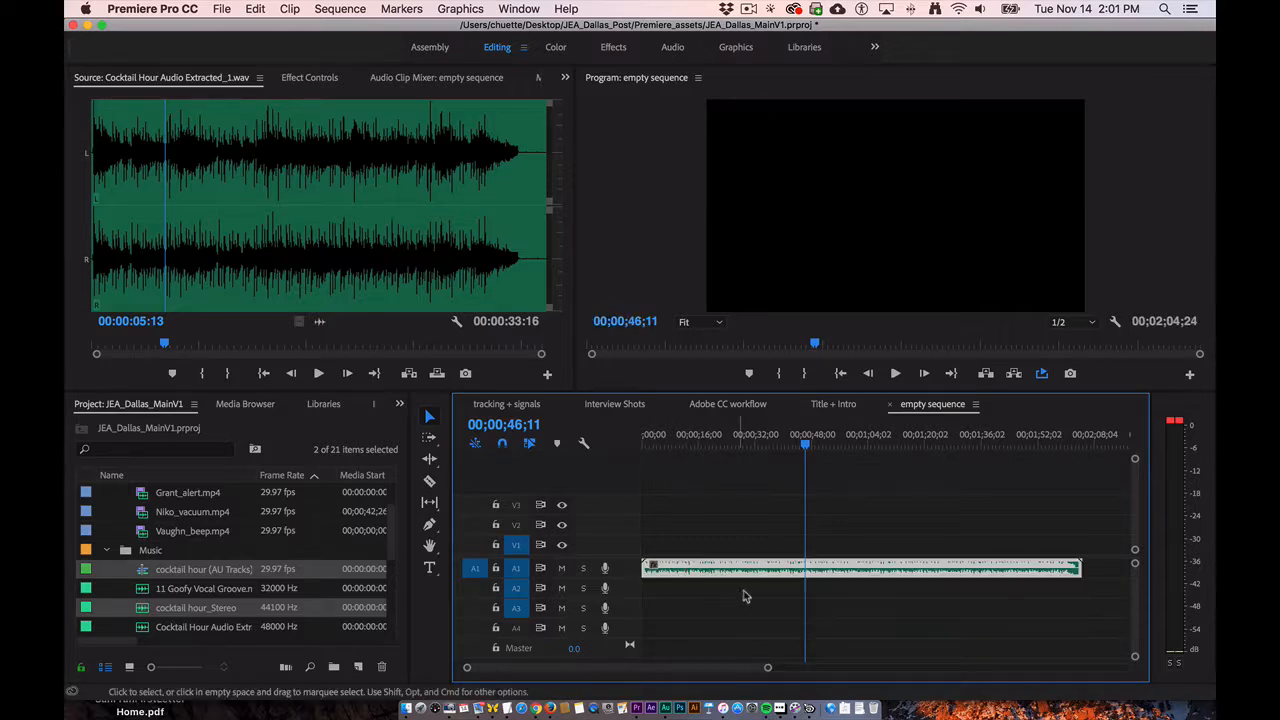